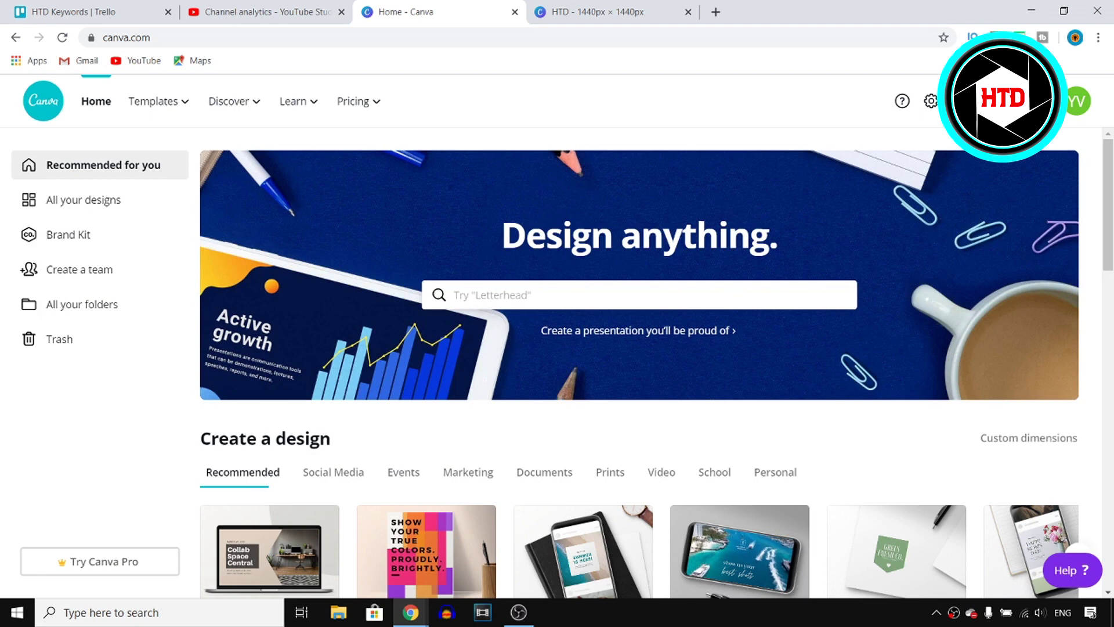
# Create a new design with custom dimensions of 1440 × 1440 px
pyautogui.click(1010, 101)
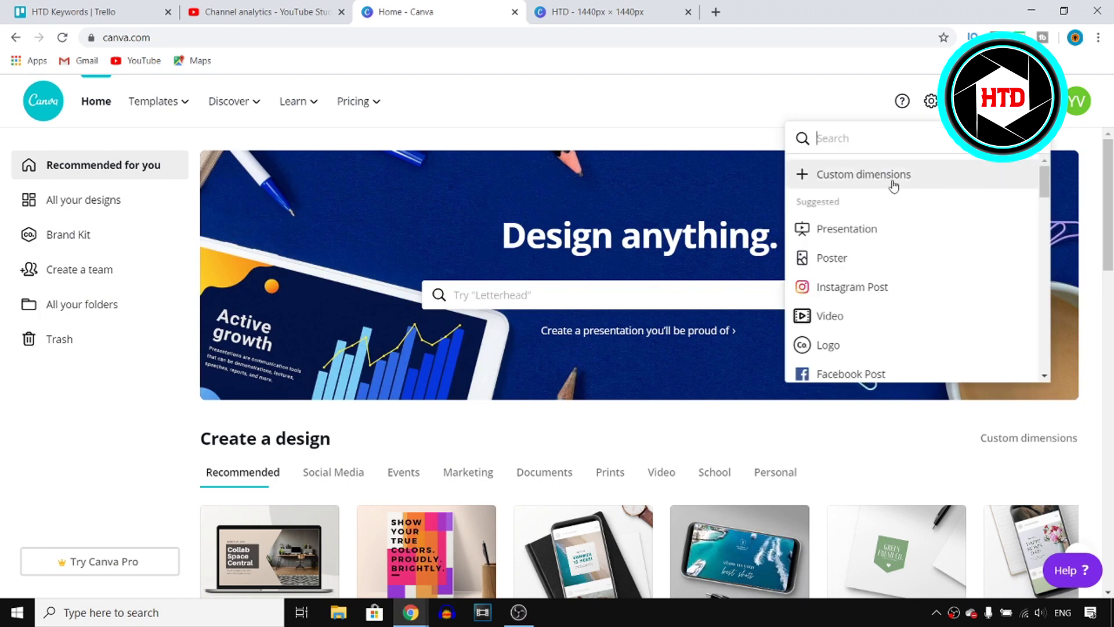
pyautogui.click(946, 178)
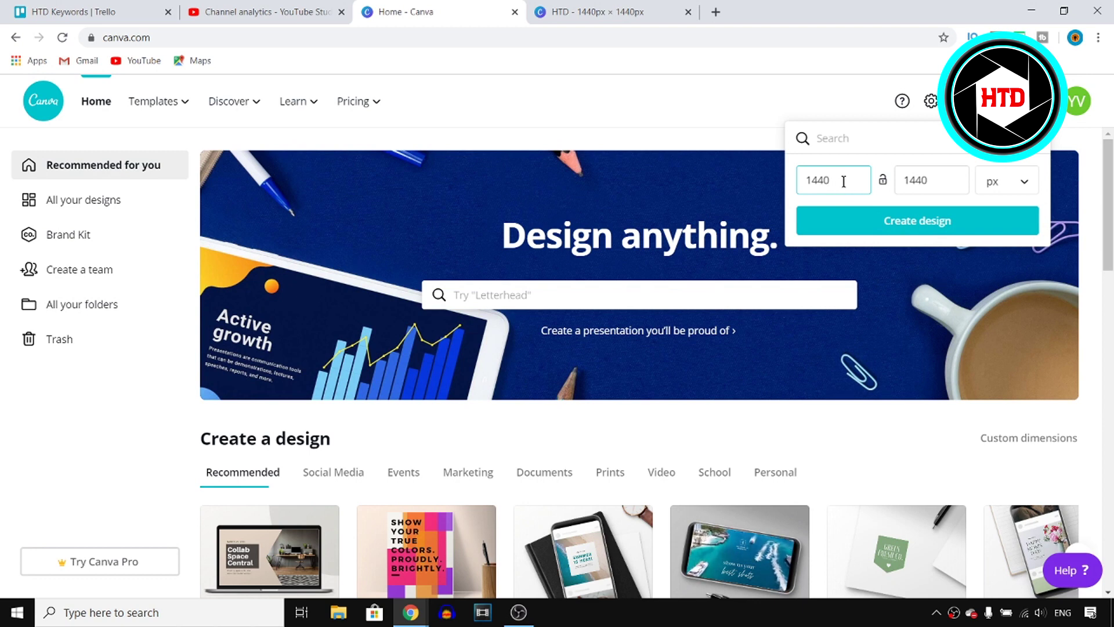
pyautogui.moveTo(958, 180); pyautogui.dragTo(880, 180)
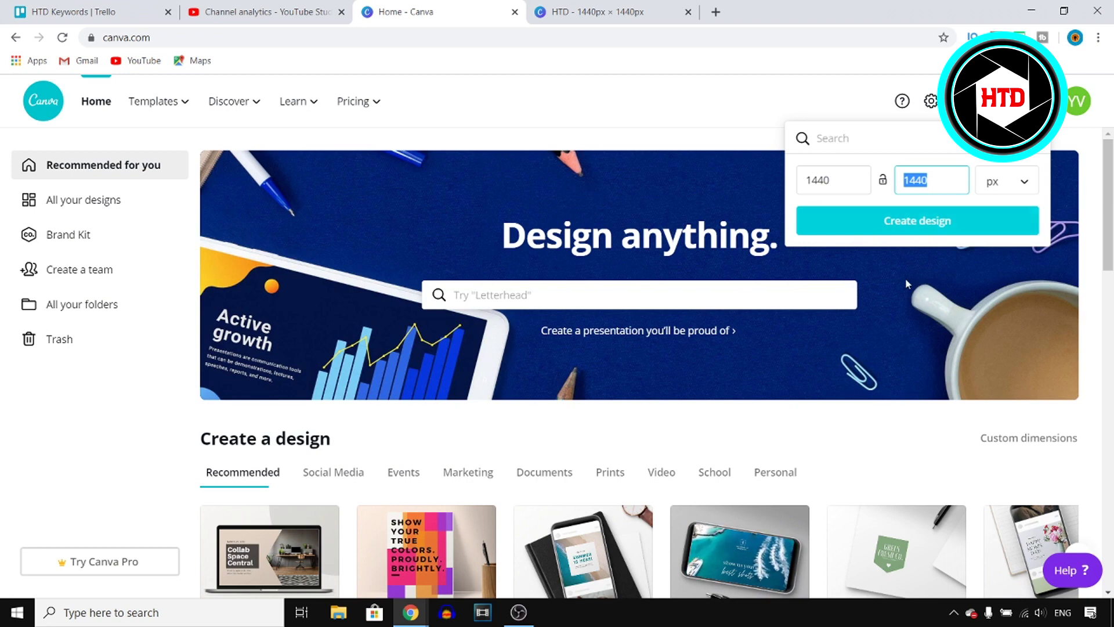
pyautogui.click(906, 224)
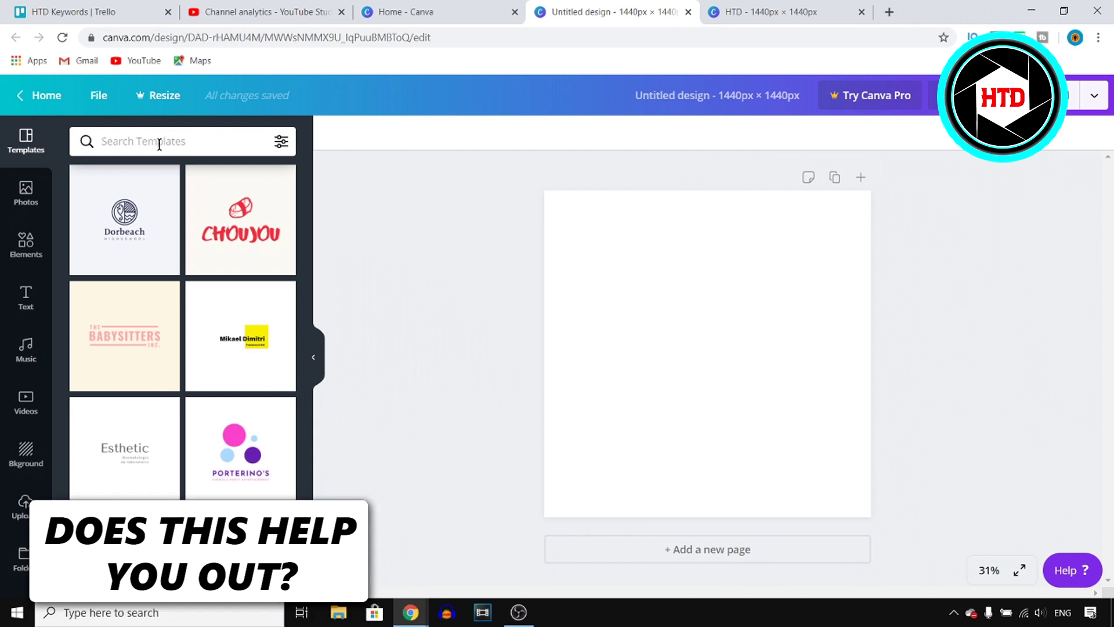
# Search the templates for "Logo" using the suggested Logo term
pyautogui.click(200, 139)
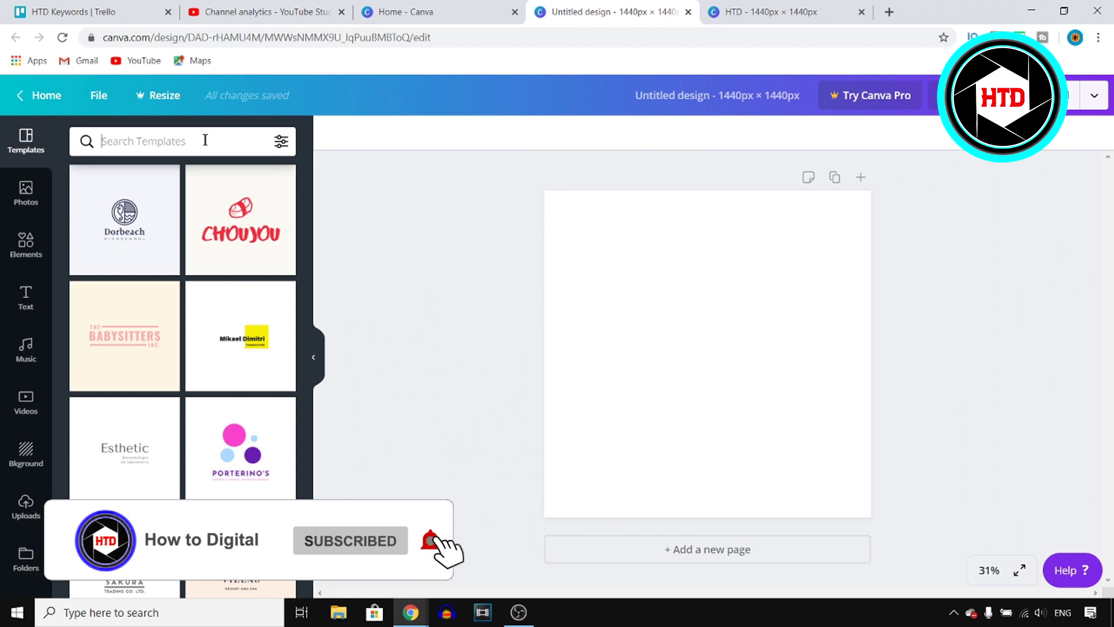
pyautogui.write('logo')
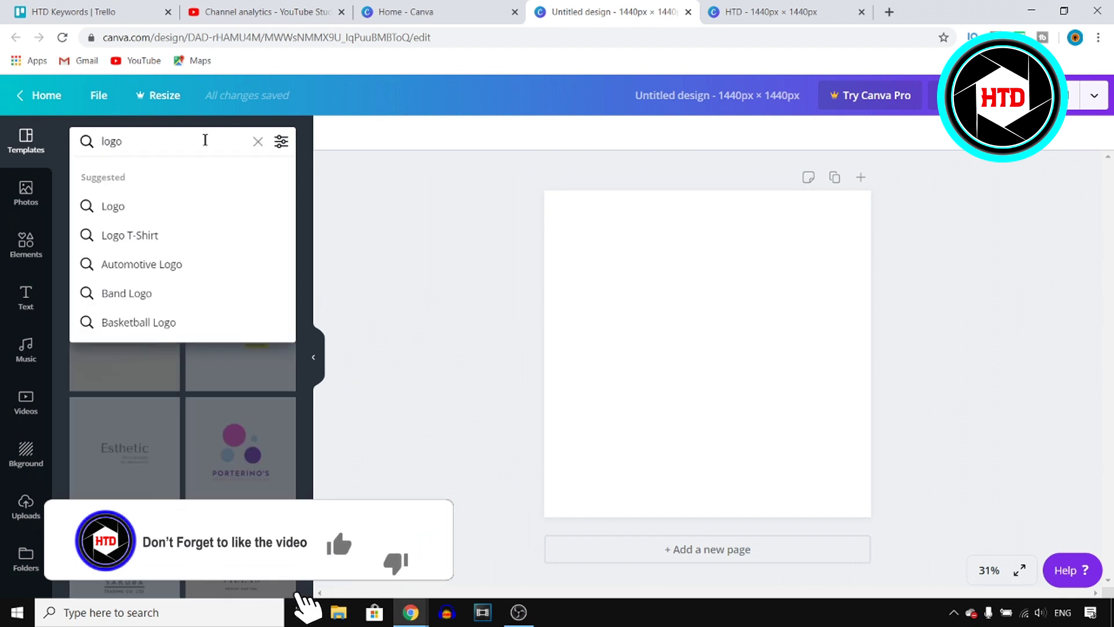
pyautogui.click(129, 206)
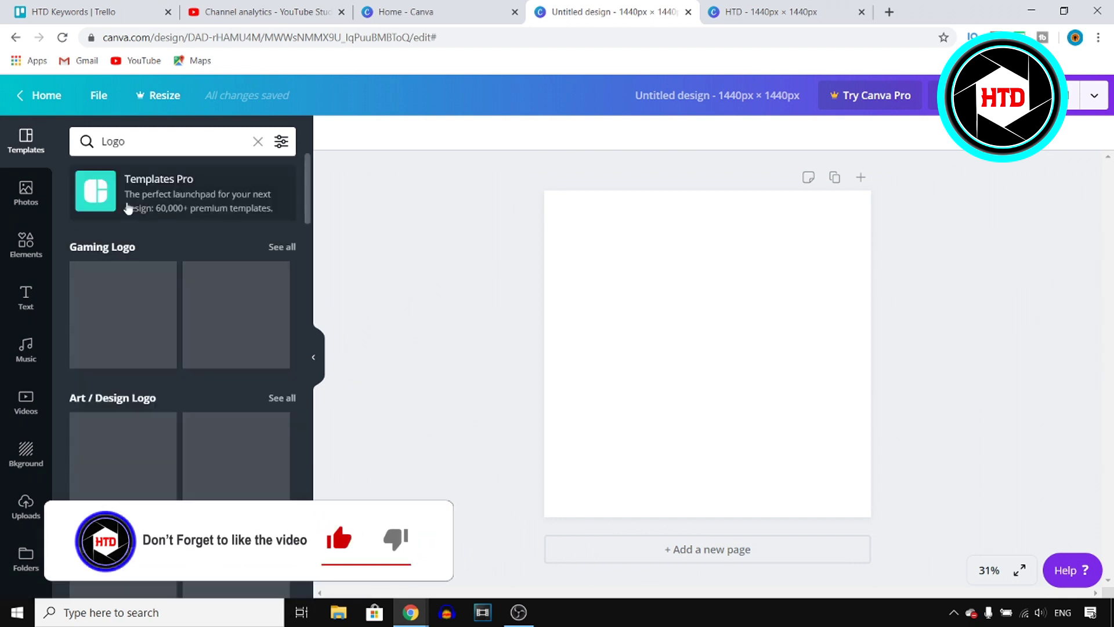
# Look through the logo template categories and the full list of logo templates
pyautogui.scroll(-12, 256, 279)
pyautogui.scroll(-20, 244, 290)
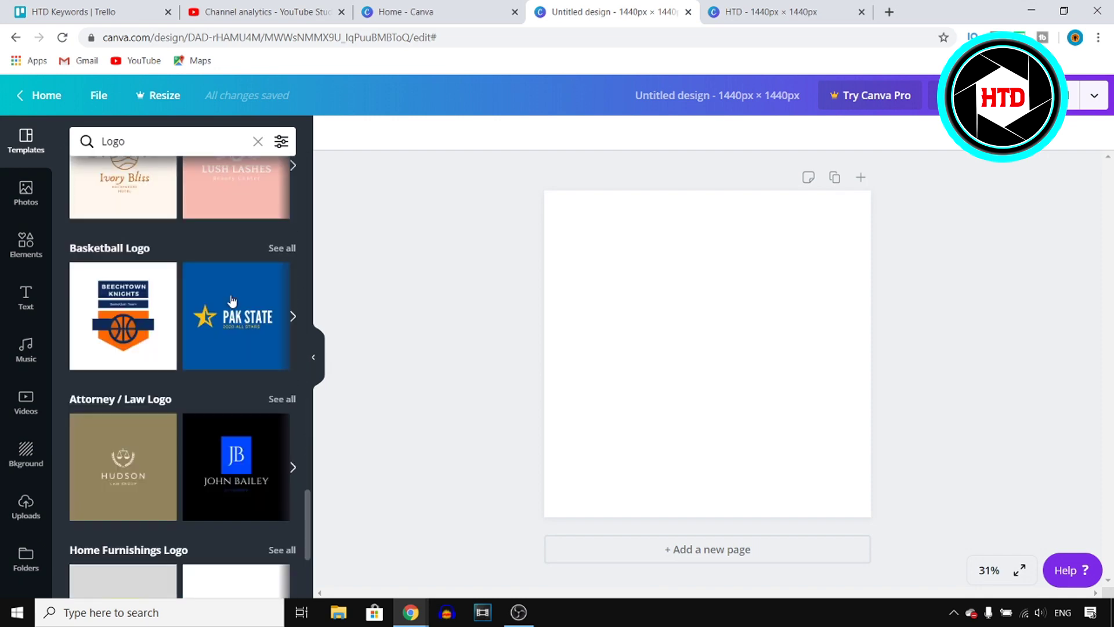
pyautogui.scroll(-15, 235, 301)
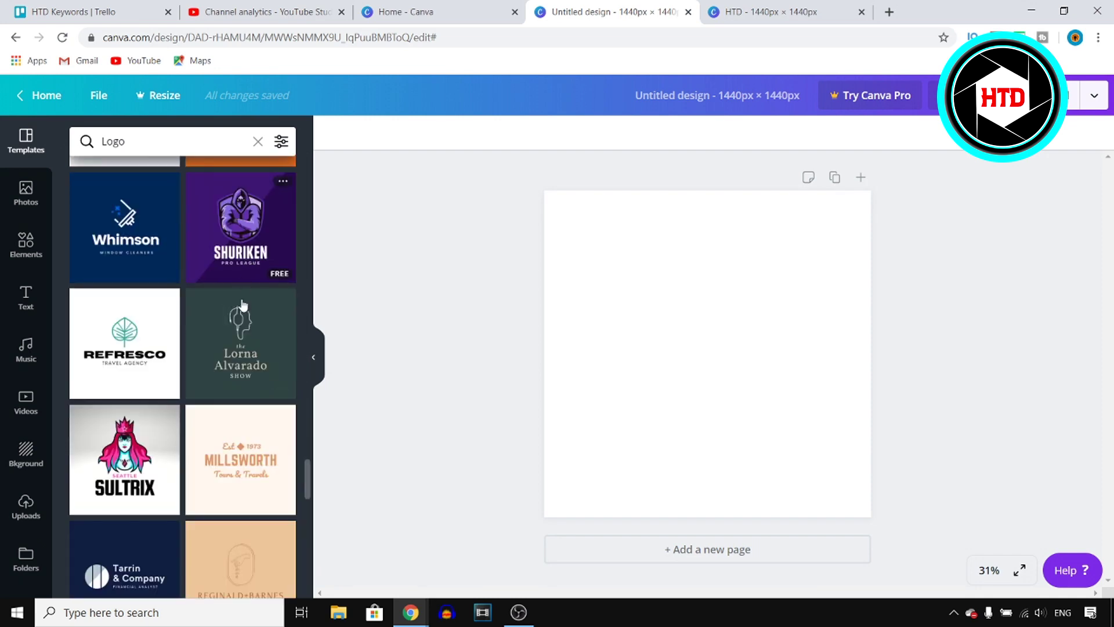
pyautogui.scroll(-10, 243, 306)
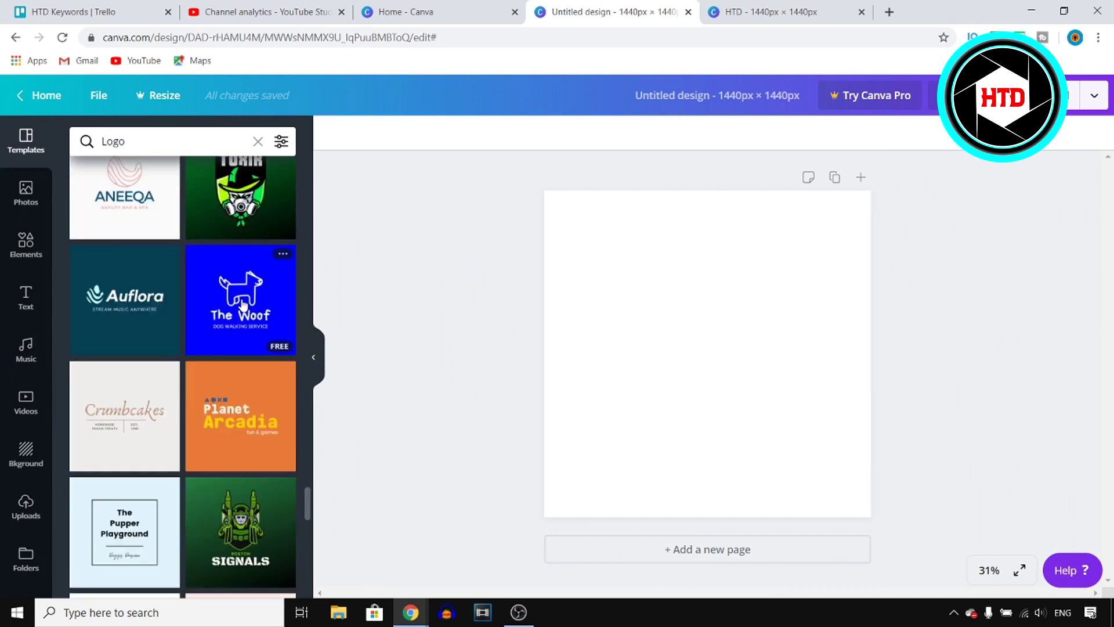
pyautogui.scroll(-15, 244, 306)
pyautogui.scroll(-15, 243, 305)
pyautogui.scroll(-15, 243, 306)
pyautogui.scroll(-15, 244, 306)
pyautogui.scroll(-15, 243, 305)
pyautogui.scroll(10, 243, 306)
pyautogui.moveTo(307, 430); pyautogui.dragTo(318, 161)
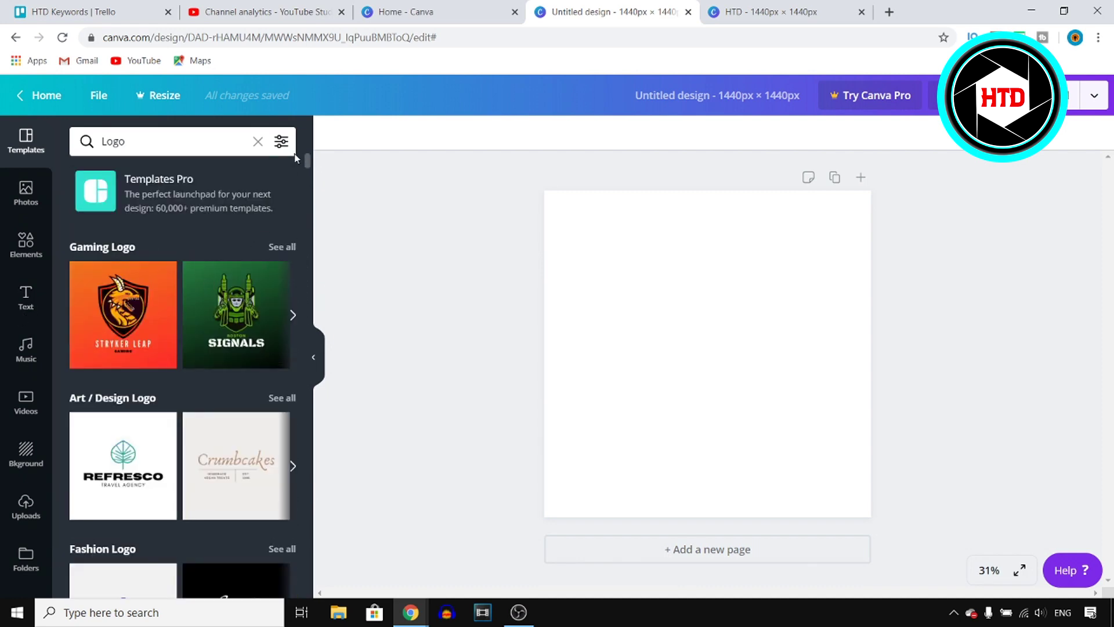
pyautogui.moveTo(307, 164); pyautogui.dragTo(308, 167)
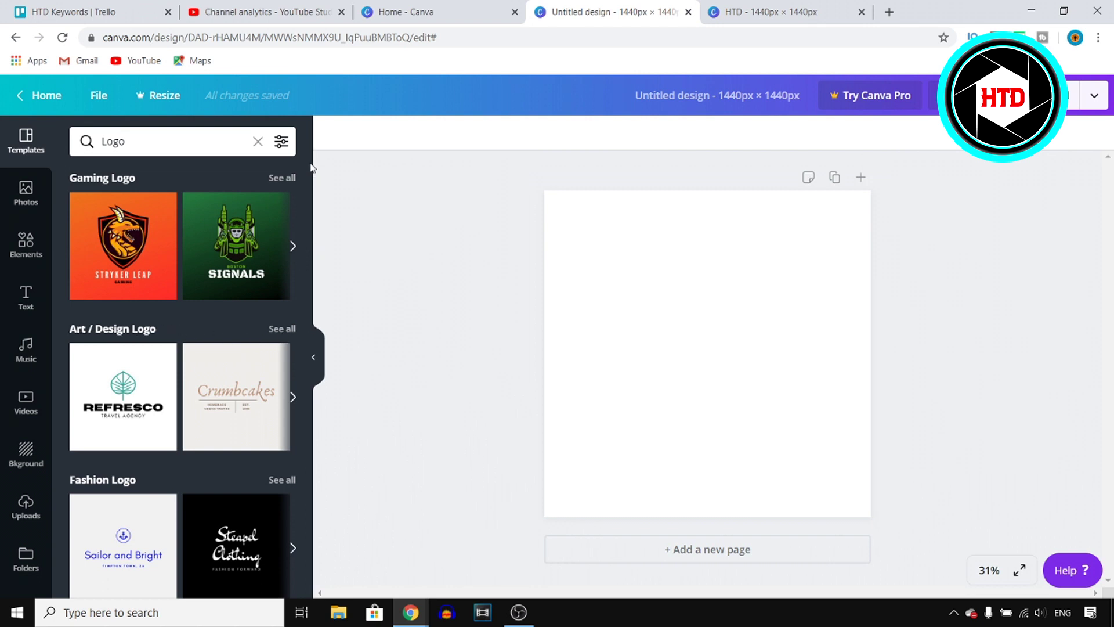
pyautogui.moveTo(309, 165); pyautogui.dragTo(316, 191)
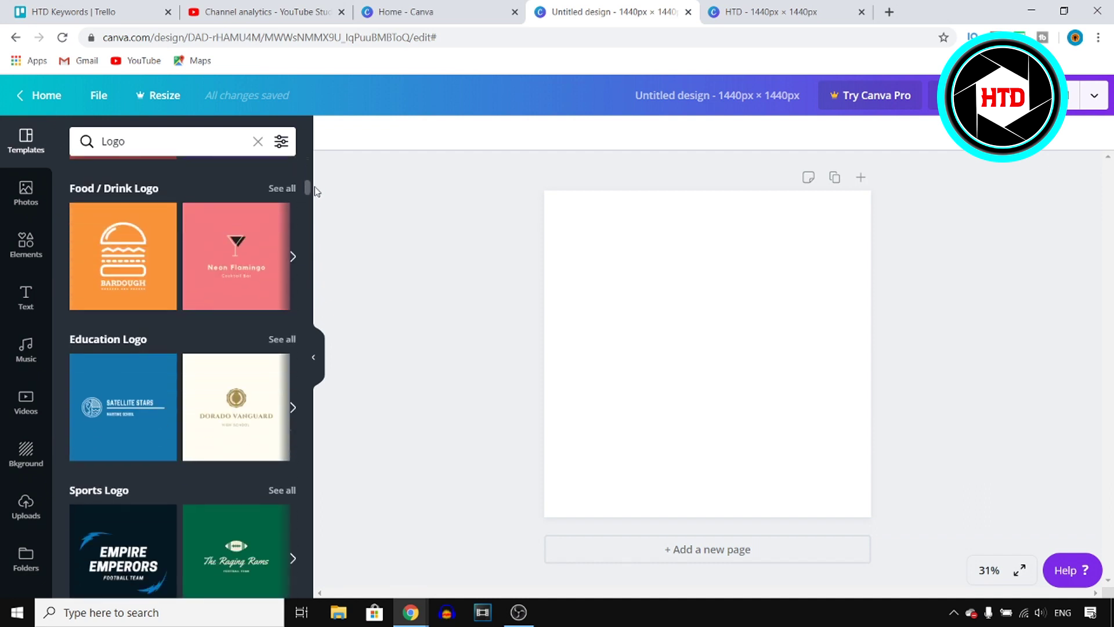
pyautogui.scroll(-1, 315, 189)
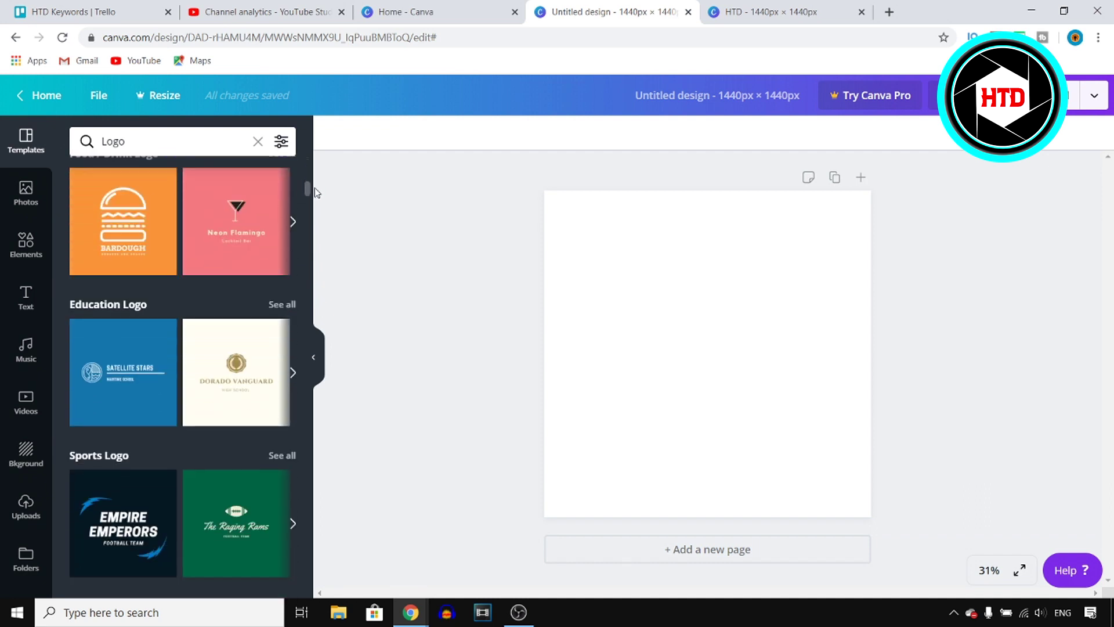
pyautogui.scroll(-3, 315, 188)
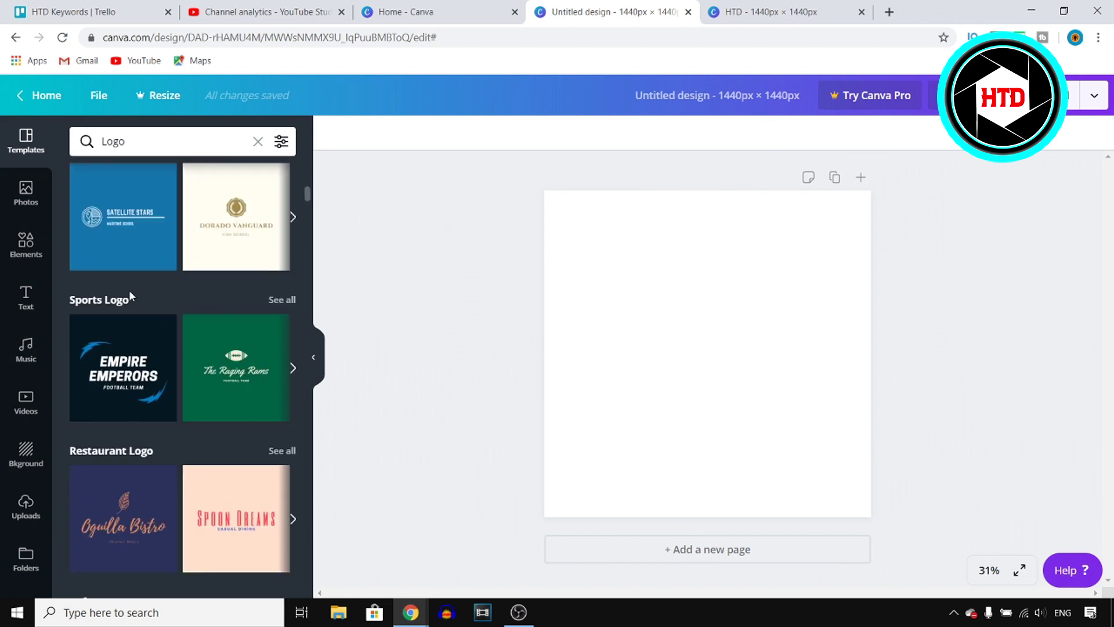
# Show all templates in the Sports Logo category and examine the available designs
pyautogui.click(282, 300)
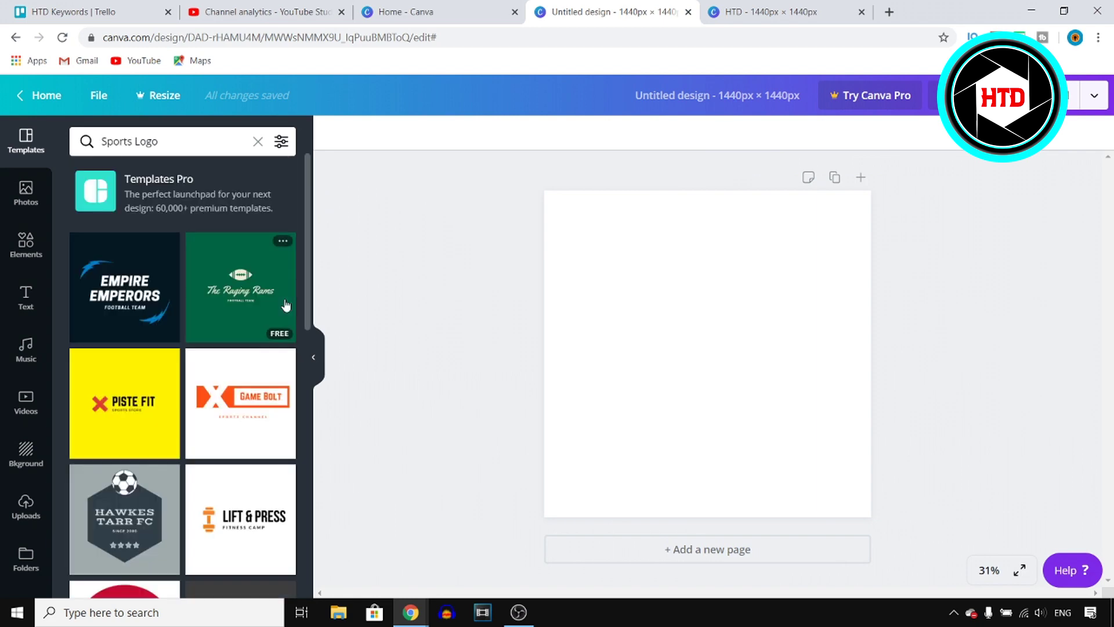
pyautogui.scroll(-15, 261, 330)
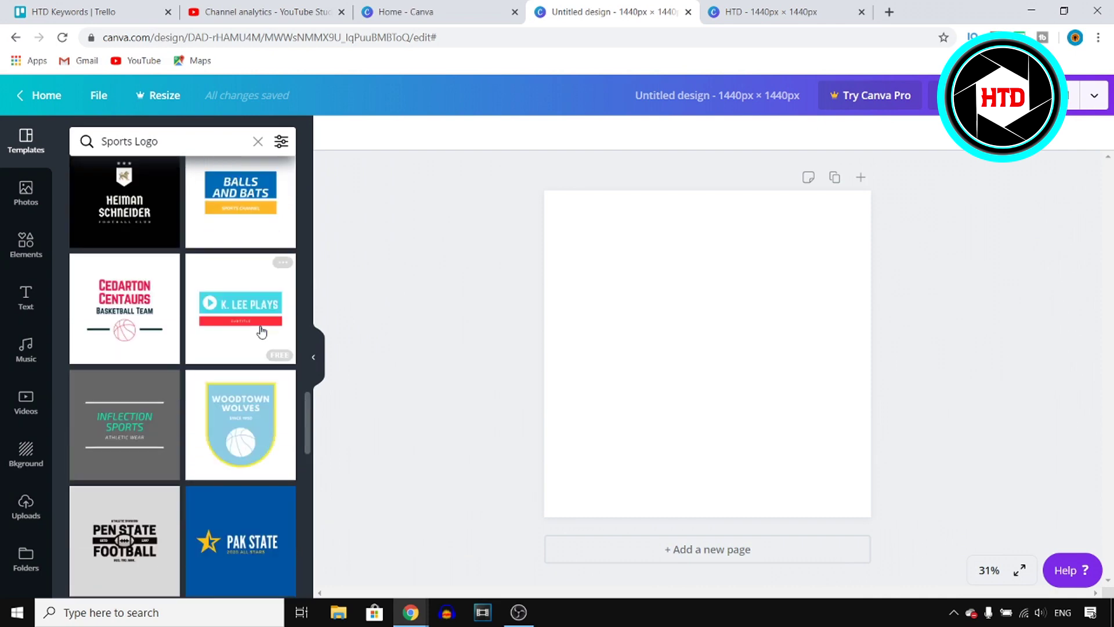
pyautogui.scroll(-4, 261, 331)
pyautogui.scroll(8, 261, 331)
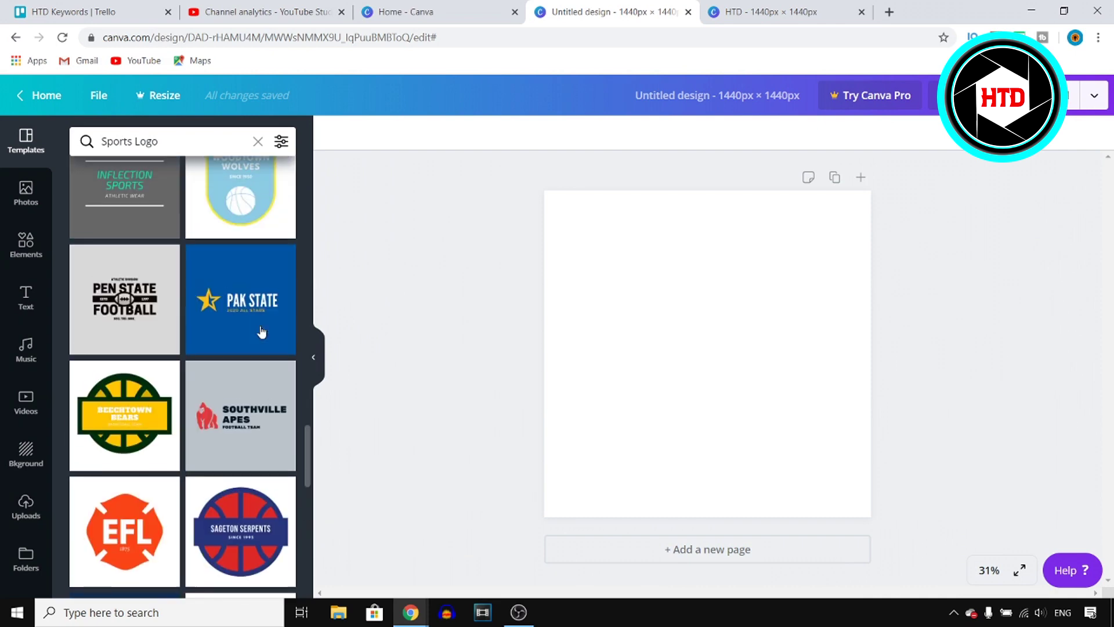
pyautogui.scroll(-10, 262, 330)
pyautogui.scroll(-8, 261, 331)
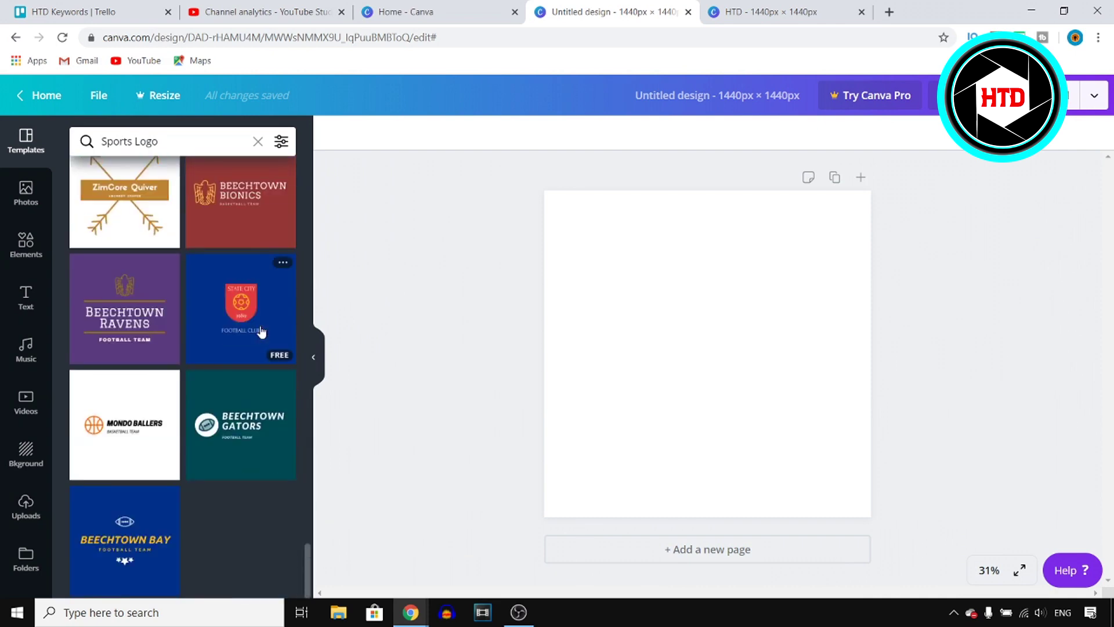
pyautogui.scroll(12, 261, 331)
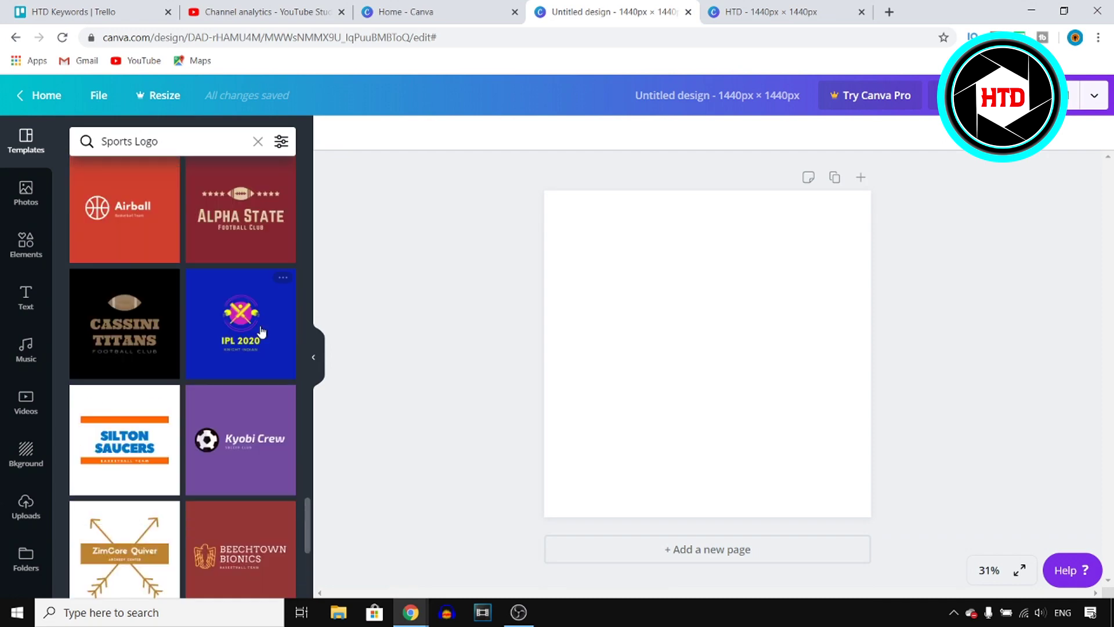
pyautogui.scroll(10, 261, 331)
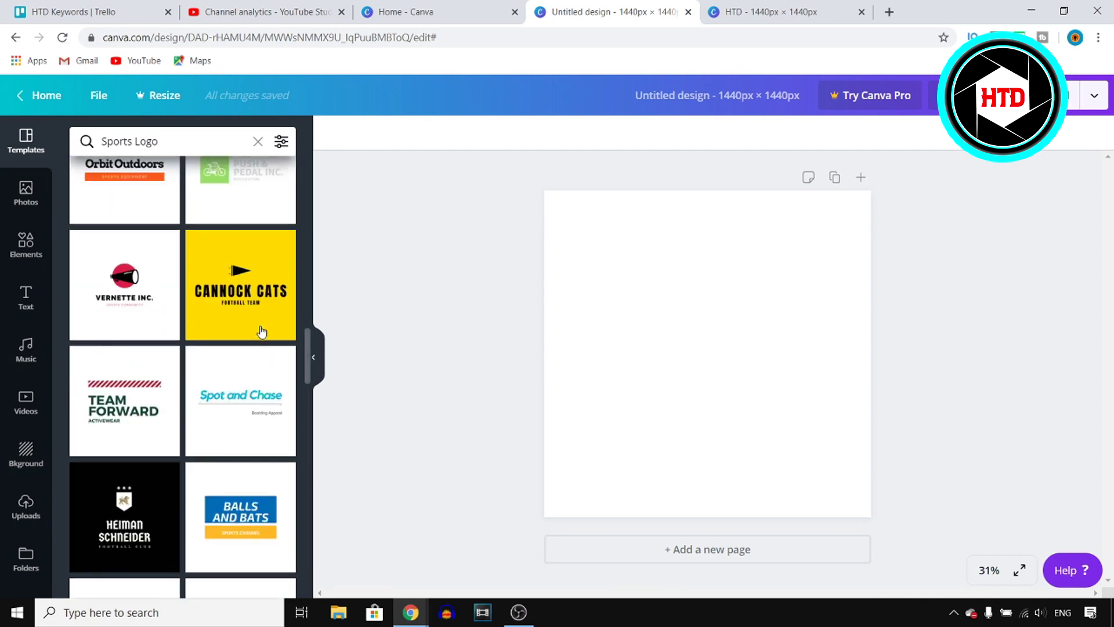
pyautogui.scroll(-5, 261, 331)
pyautogui.scroll(12, 261, 331)
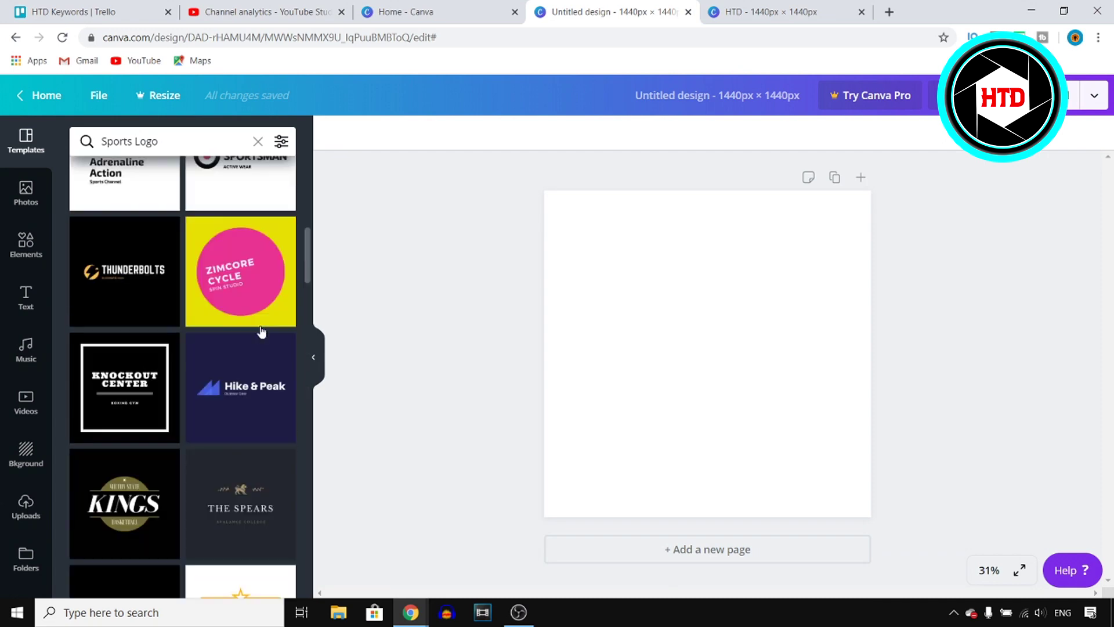
pyautogui.scroll(5, 261, 331)
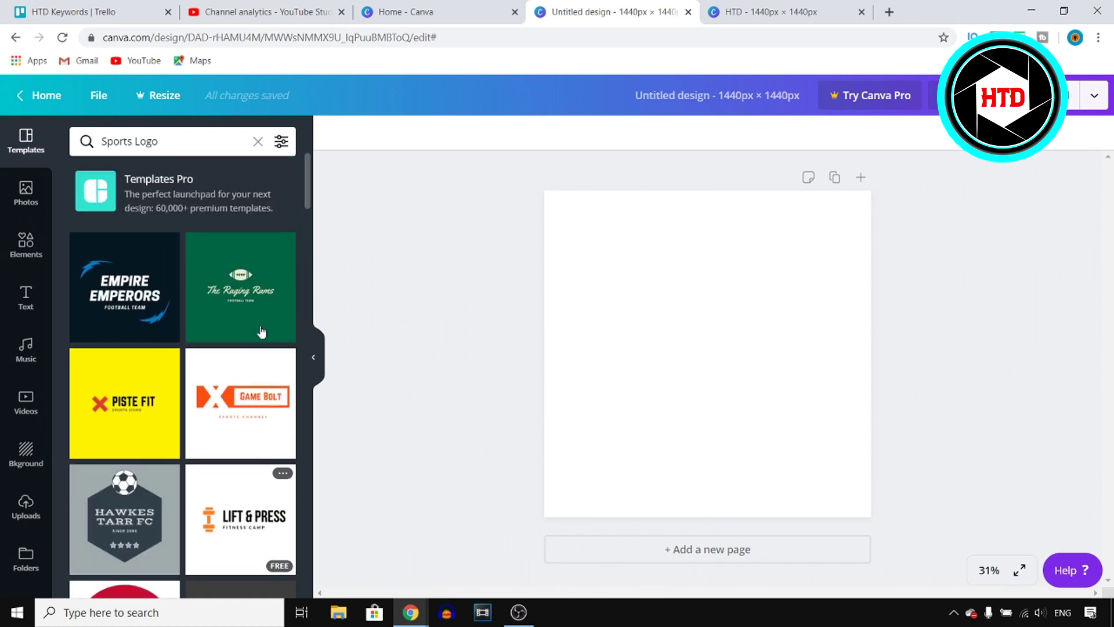
pyautogui.moveTo(307, 196); pyautogui.dragTo(321, 119)
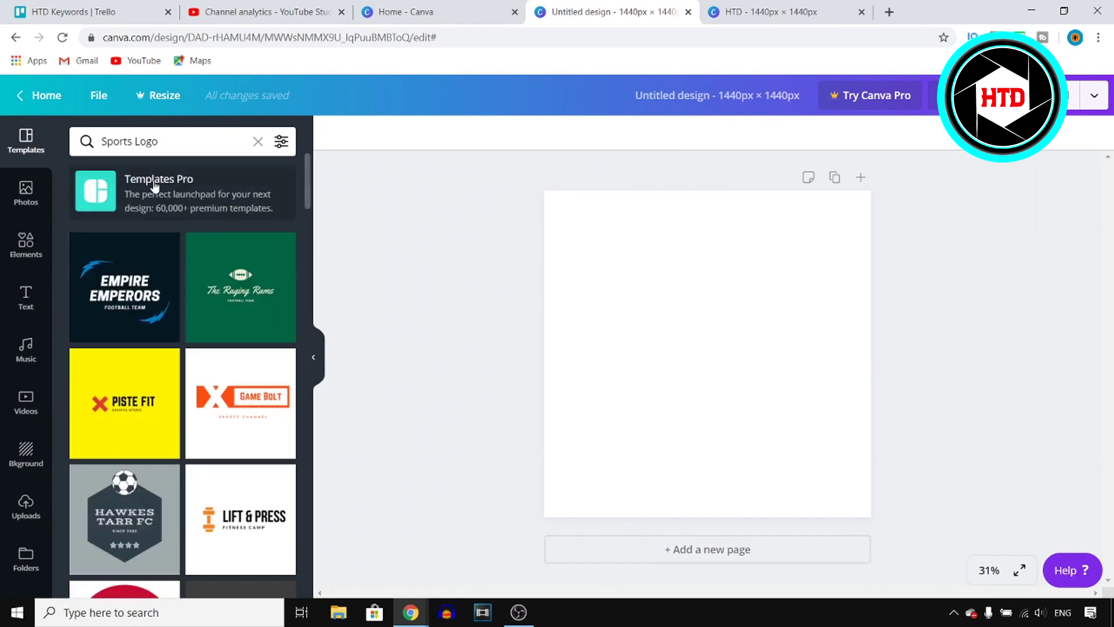
# Search the templates for "Logo" again and apply the red Reapers template from the full Gaming Logo category
pyautogui.click(258, 142)
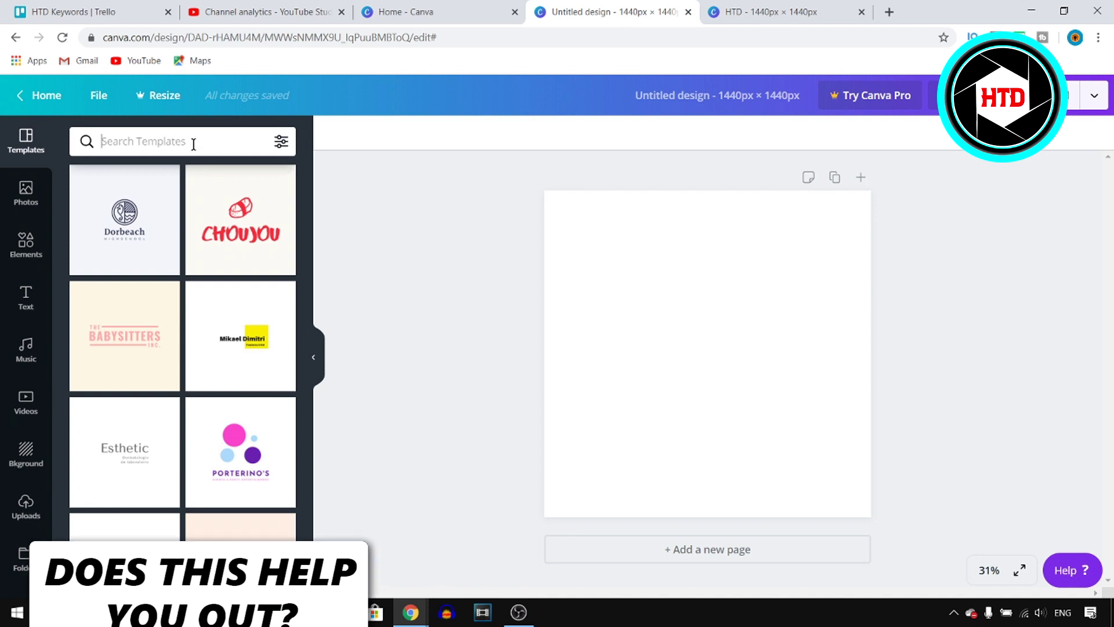
pyautogui.write('logo')
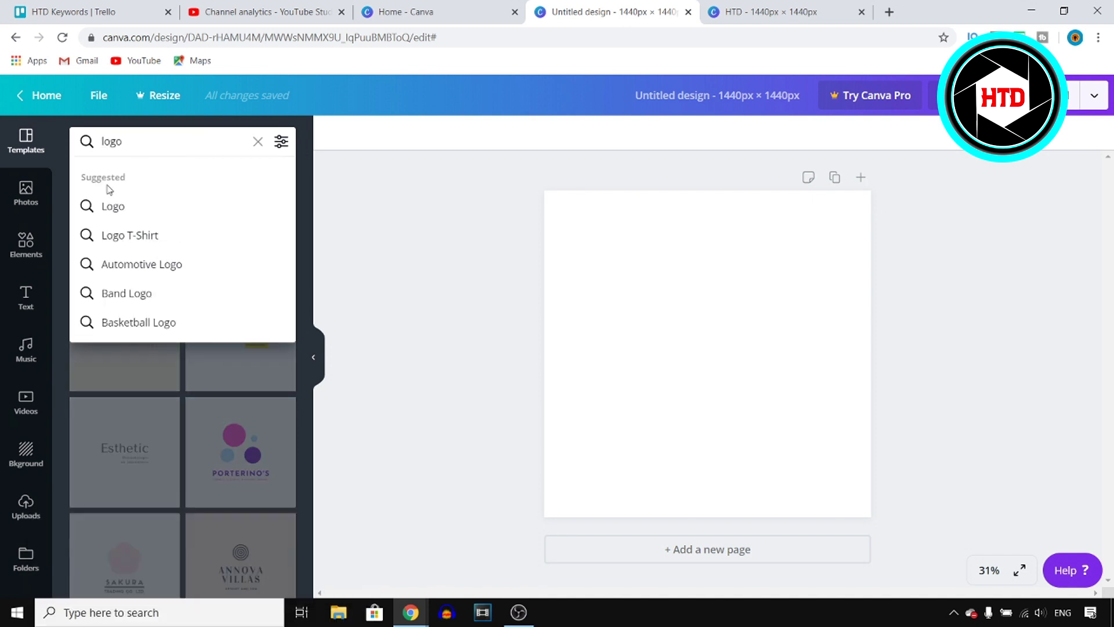
pyautogui.click(104, 208)
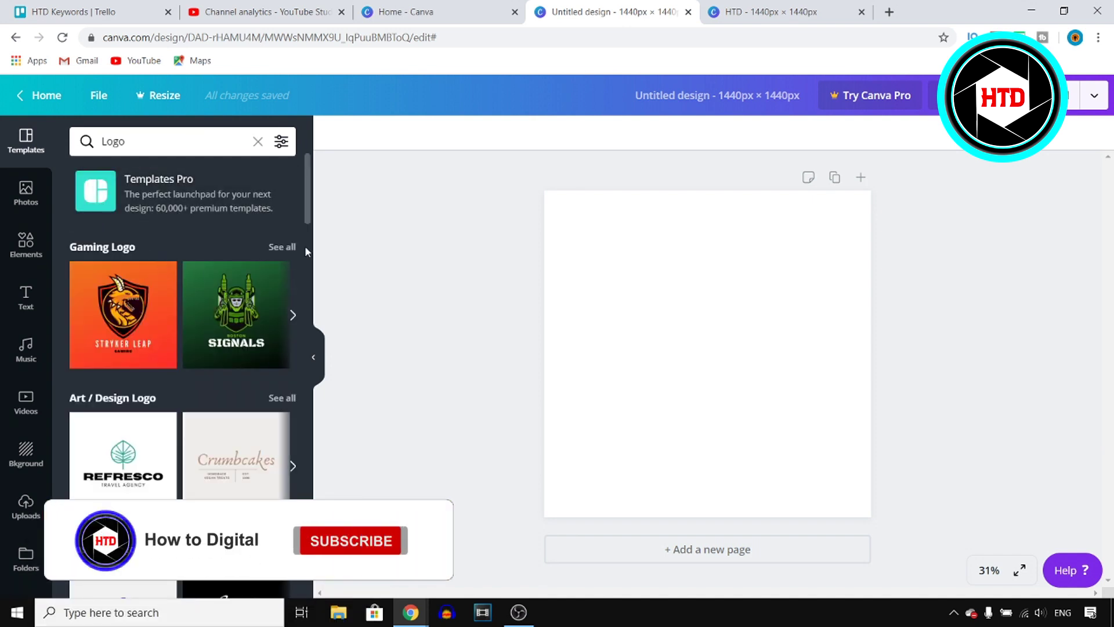
pyautogui.click(287, 248)
pyautogui.scroll(-3, 247, 302)
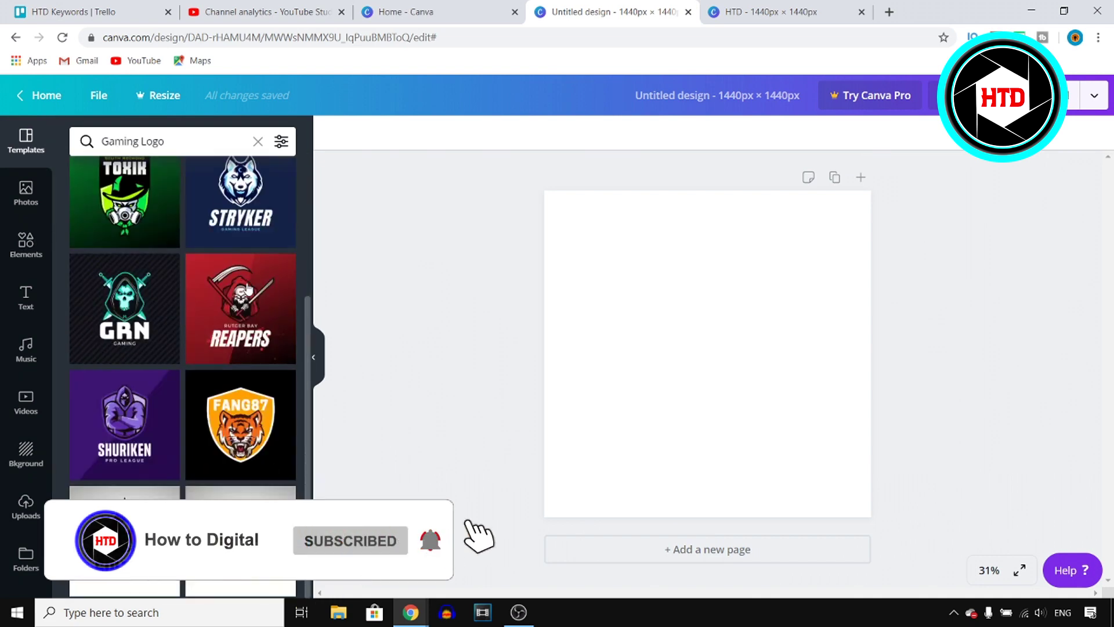
pyautogui.click(246, 302)
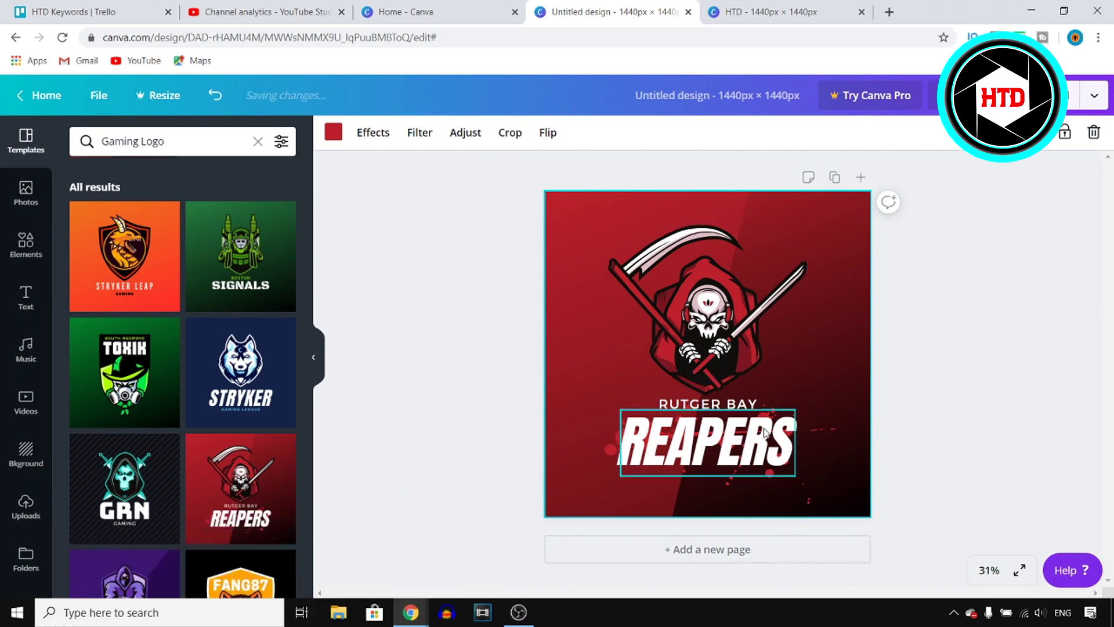
# Reposition and rotate the red paint splatter behind the REAPERS title so it extends past the title's left side
pyautogui.click(806, 439)
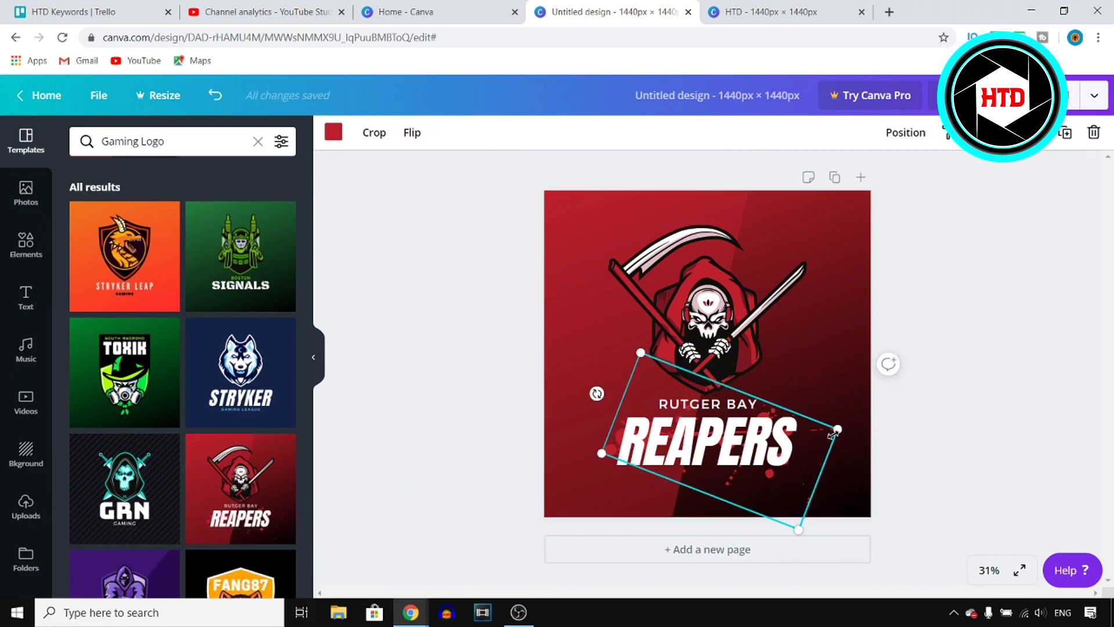
pyautogui.moveTo(834, 432)
pyautogui.mouseDown()
pyautogui.moveTo(885, 439)
pyautogui.moveTo(931, 413)
pyautogui.moveTo(823, 430)
pyautogui.moveTo(810, 357)
pyautogui.moveTo(580, 273)
pyautogui.moveTo(836, 441)
pyautogui.moveTo(815, 421)
pyautogui.moveTo(1031, 369)
pyautogui.moveTo(850, 400)
pyautogui.moveTo(845, 418)
pyautogui.mouseUp()
# Replace the REAPERS title text with HTD
pyautogui.moveTo(719, 432); pyautogui.dragTo(624, 447)
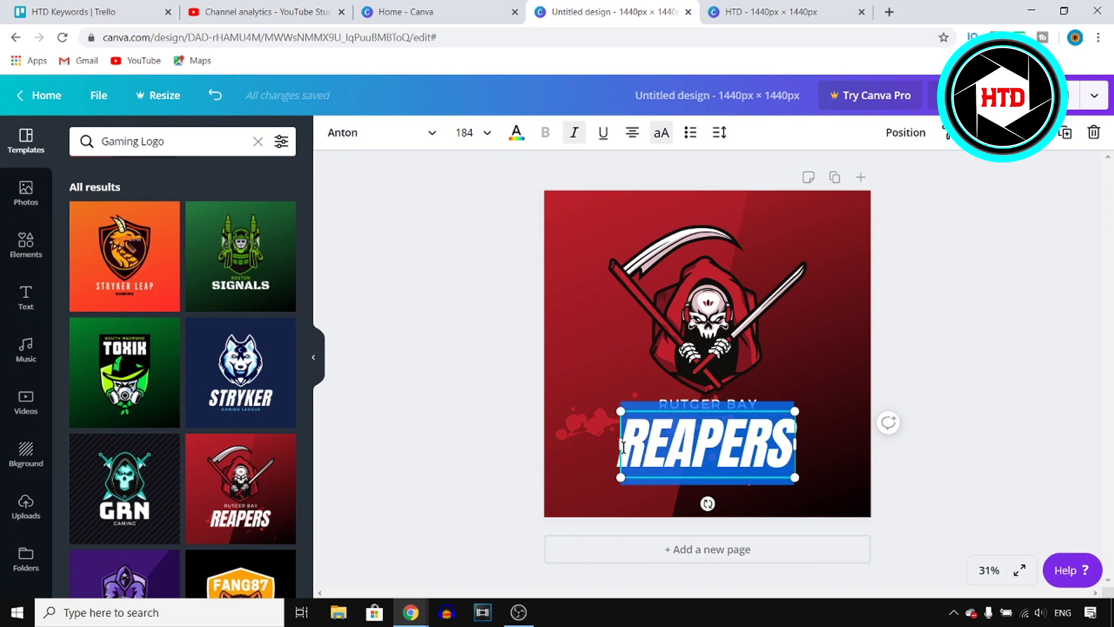
pyautogui.write('HTD')
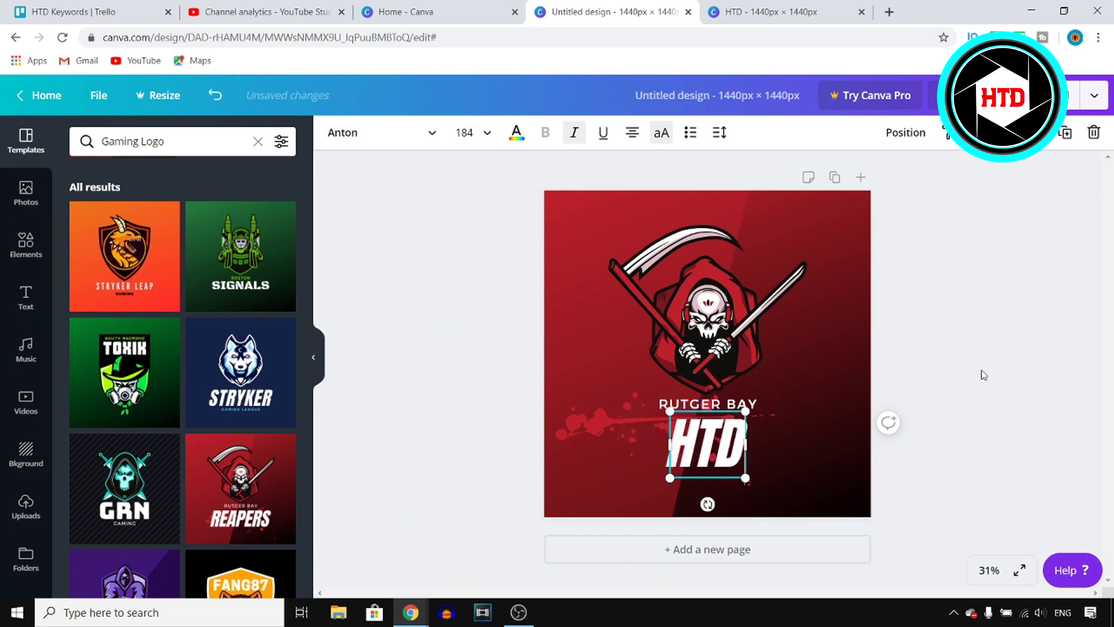
pyautogui.click(917, 388)
# Replace the RUTGER BAY subtitle above the HTD title with LIKE THIS VIDEO
pyautogui.doubleClick(757, 404)
pyautogui.press('BackSpace')
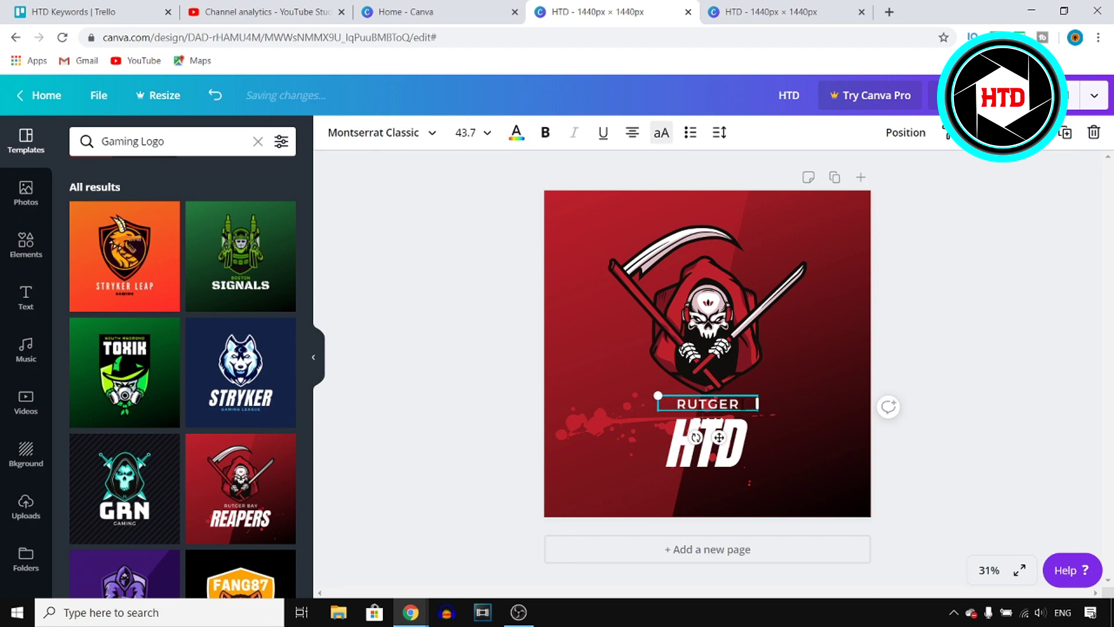
pyautogui.press('BackSpace')
pyautogui.press('BackSpace')
pyautogui.press('BackSpace')
pyautogui.press('BackSpace')
pyautogui.press('BackSpace')
pyautogui.write('AY')
pyautogui.press('BackSpace')
pyautogui.press('BackSpace')
pyautogui.press('BackSpace')
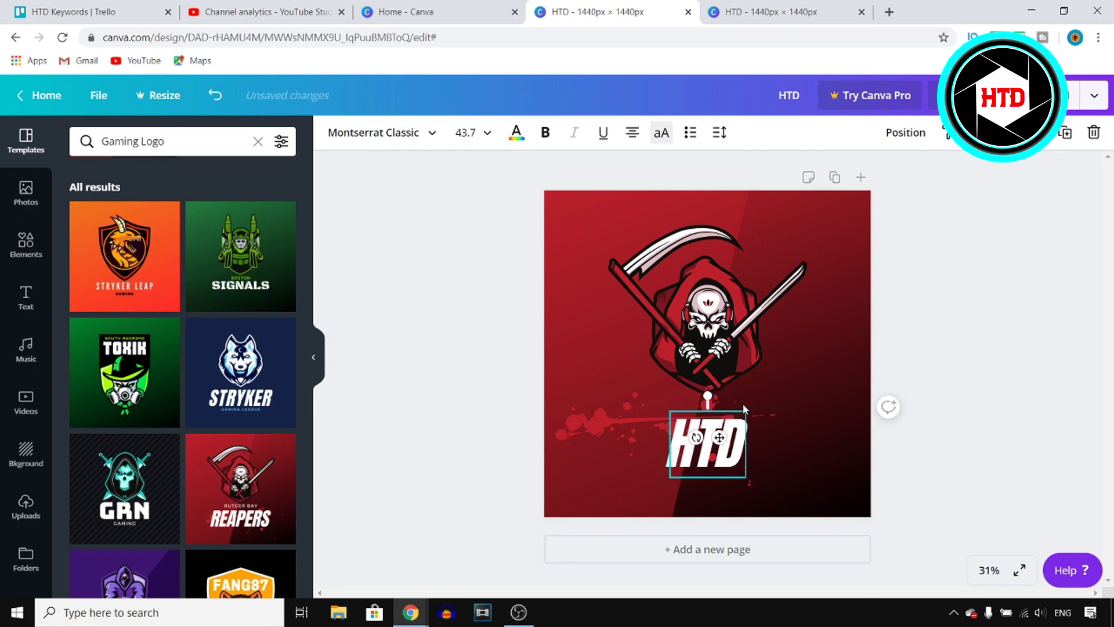
pyautogui.write('LIKE TH')
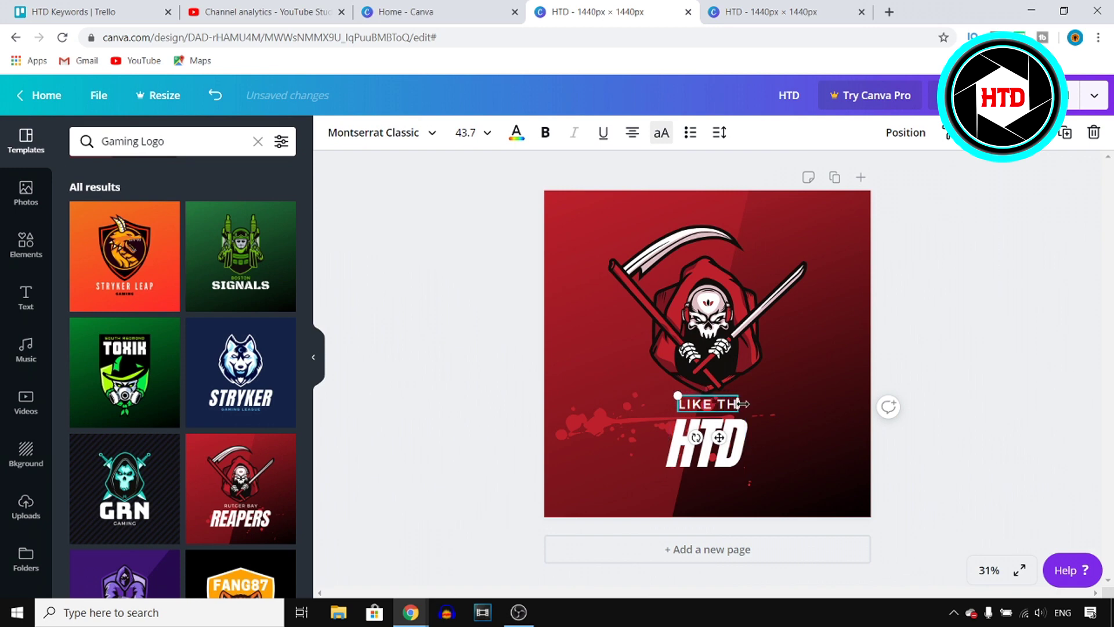
pyautogui.write('IS VIDEO')
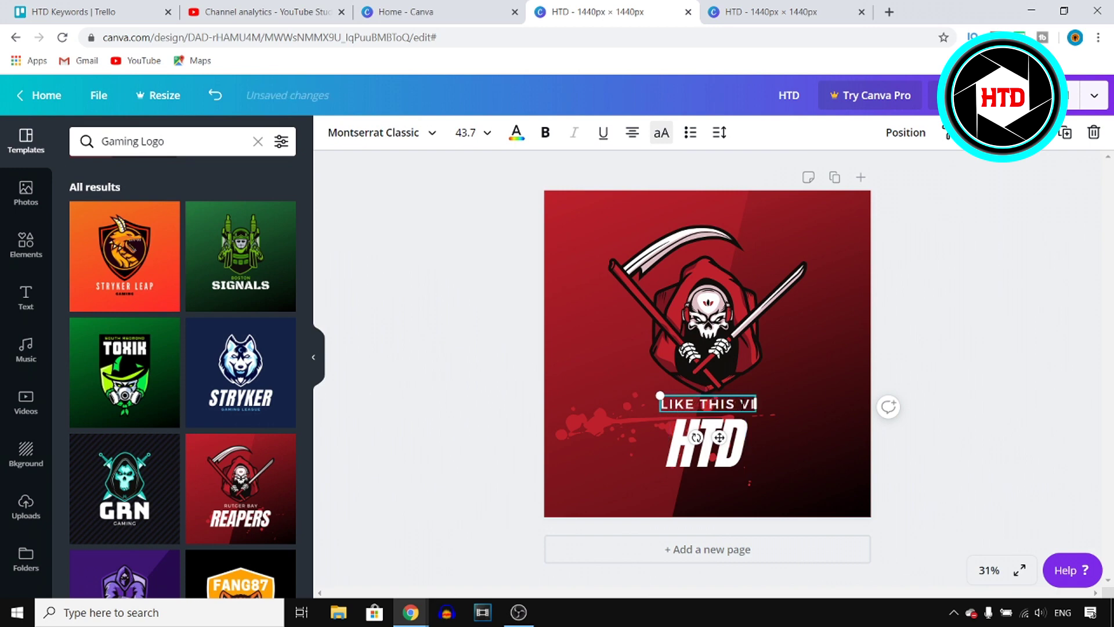
pyautogui.click(995, 377)
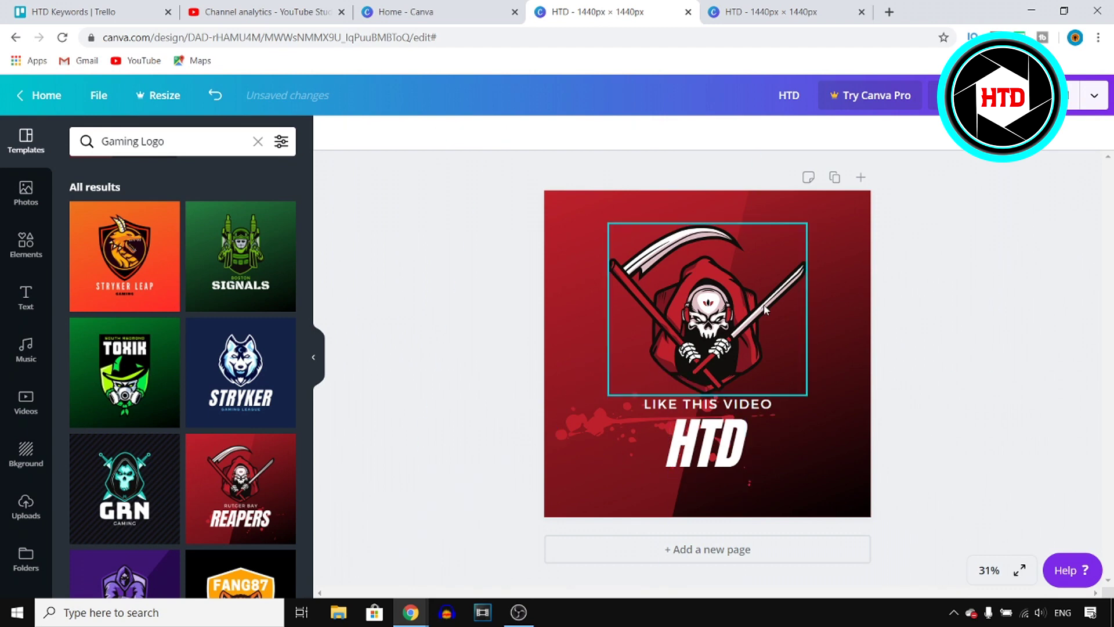
# Apply the dark GRN Gaming template with the hooded skull and enlarge its skull illustration slightly
pyautogui.click(691, 270)
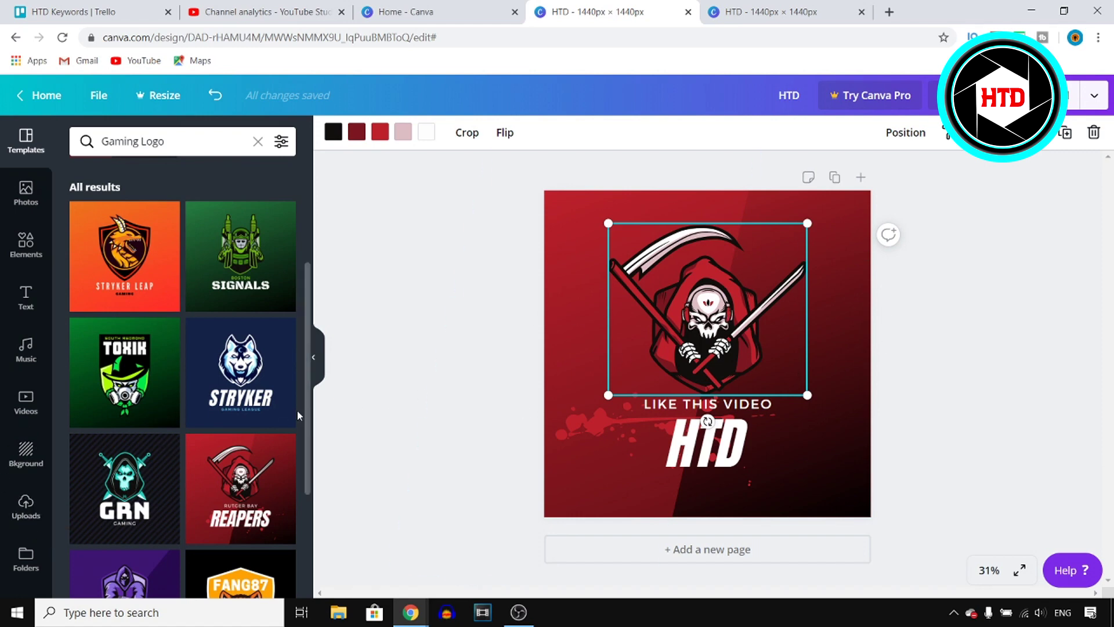
pyautogui.click(101, 477)
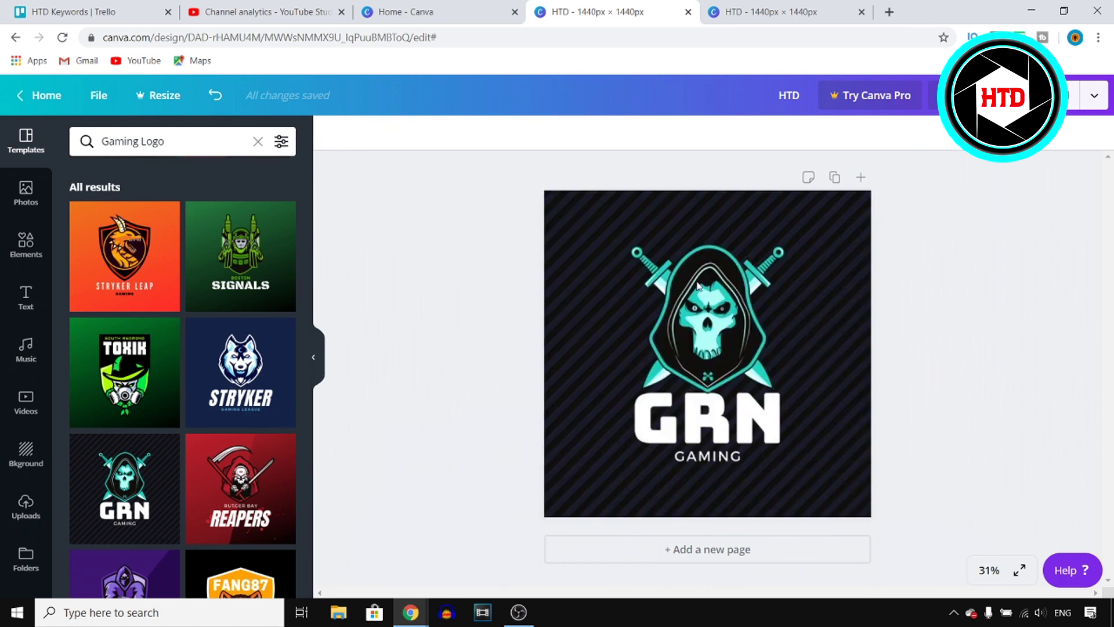
pyautogui.click(751, 287)
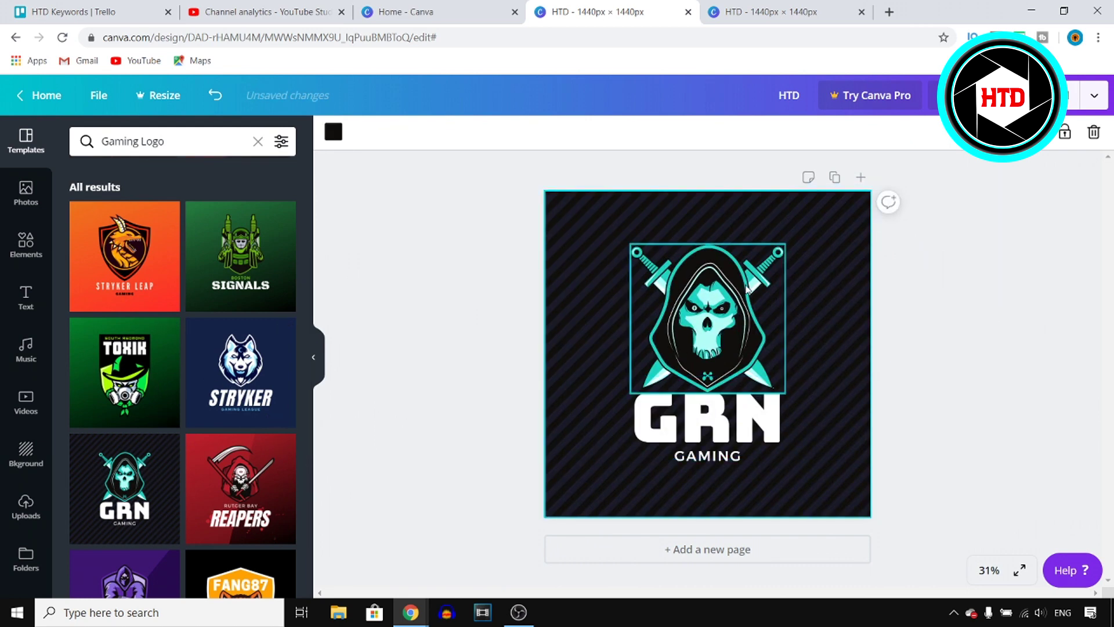
pyautogui.click(717, 308)
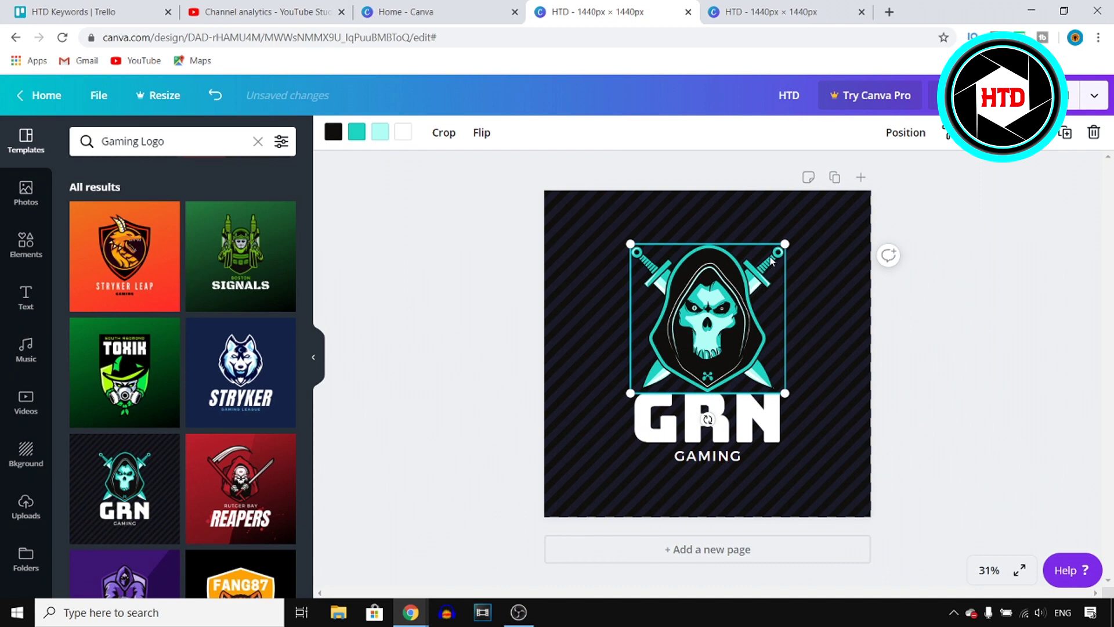
pyautogui.moveTo(785, 242)
pyautogui.mouseDown()
pyautogui.moveTo(813, 222)
pyautogui.moveTo(778, 242)
pyautogui.moveTo(836, 235)
pyautogui.moveTo(789, 239)
pyautogui.mouseUp()
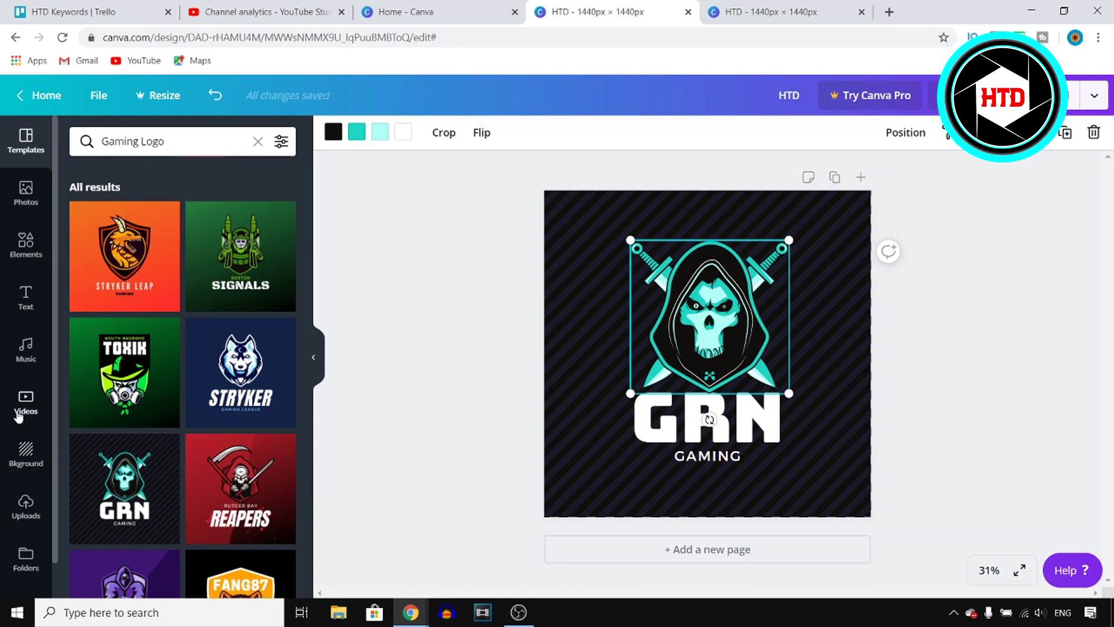
# View the uploaded images and check the Downloads folder for files to upload, without choosing one
pyautogui.click(26, 502)
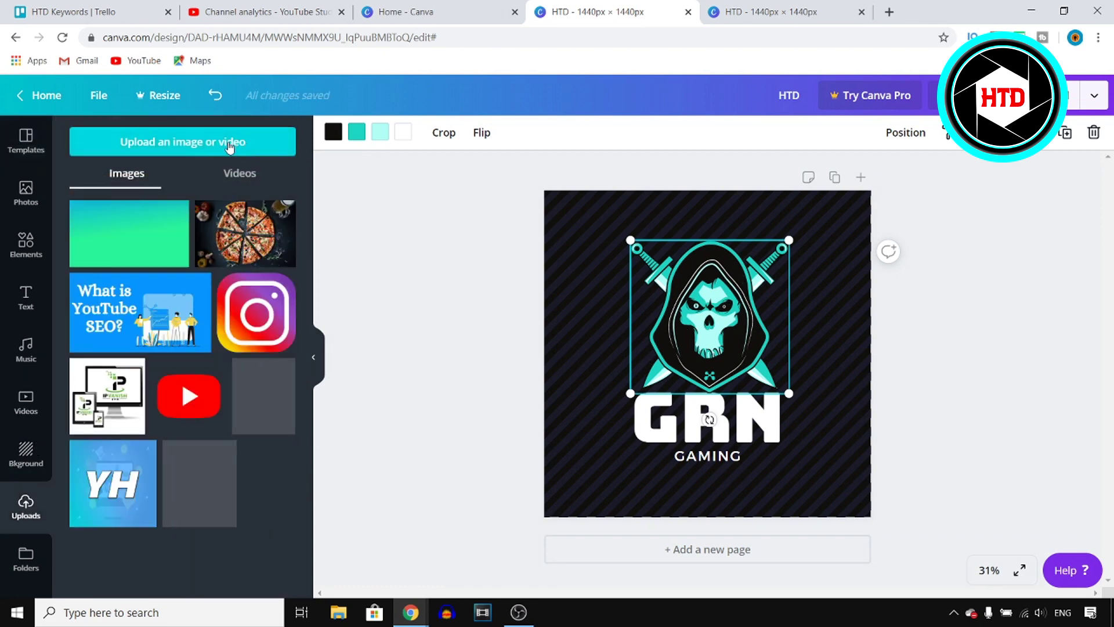
pyautogui.click(231, 142)
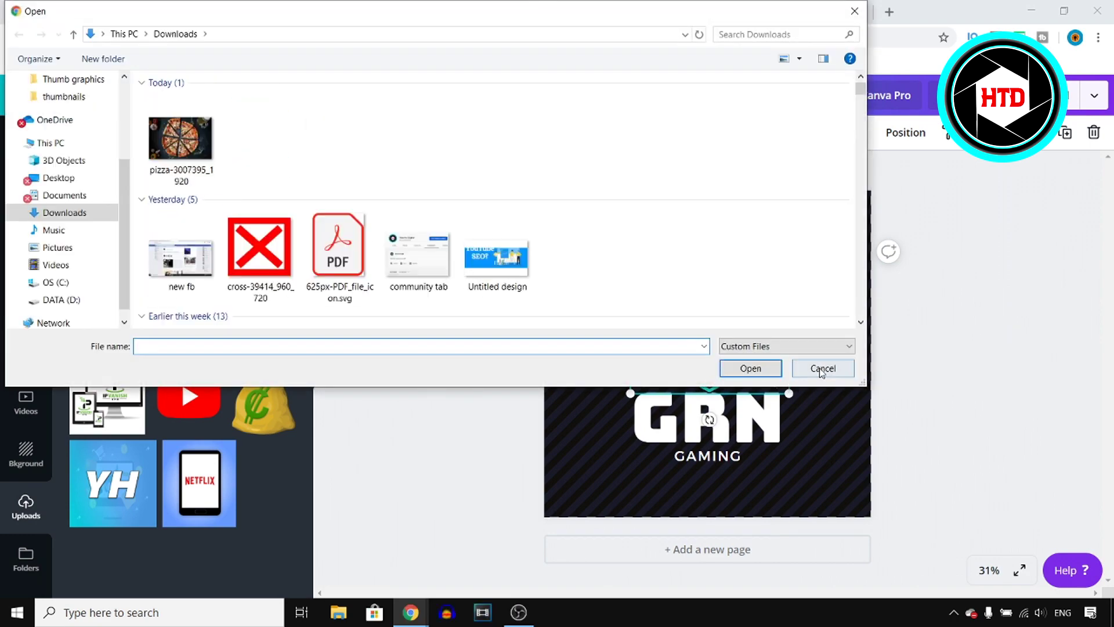
pyautogui.click(823, 368)
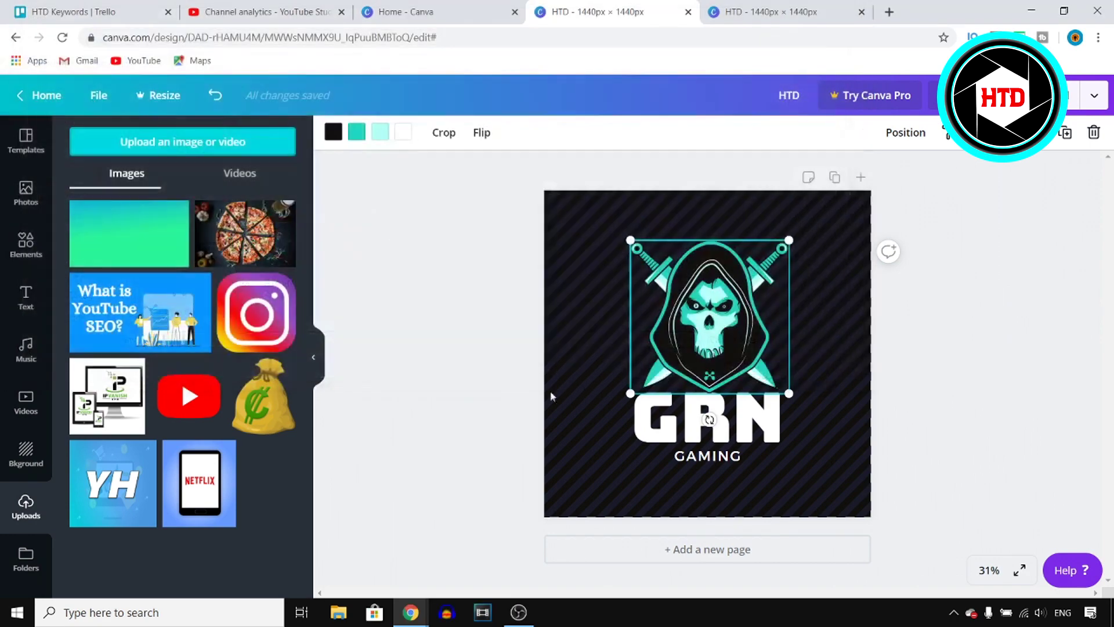
# Add the money bag and YouTube logo uploads to the design and move the YouTube logo up over the skull
pyautogui.click(264, 399)
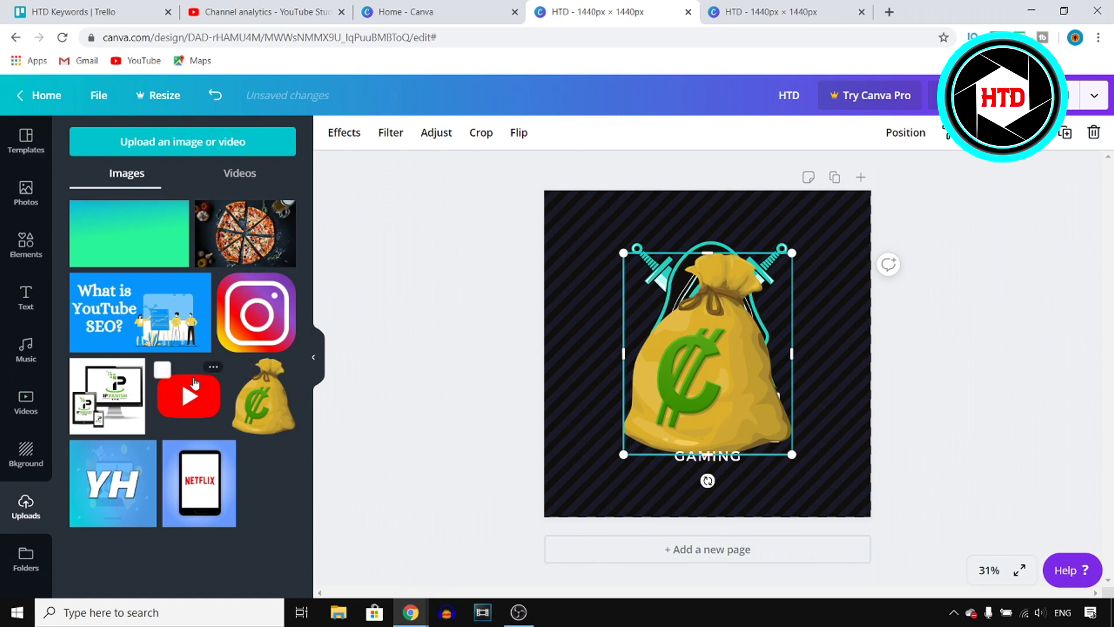
pyautogui.click(189, 396)
pyautogui.moveTo(741, 304); pyautogui.dragTo(749, 254)
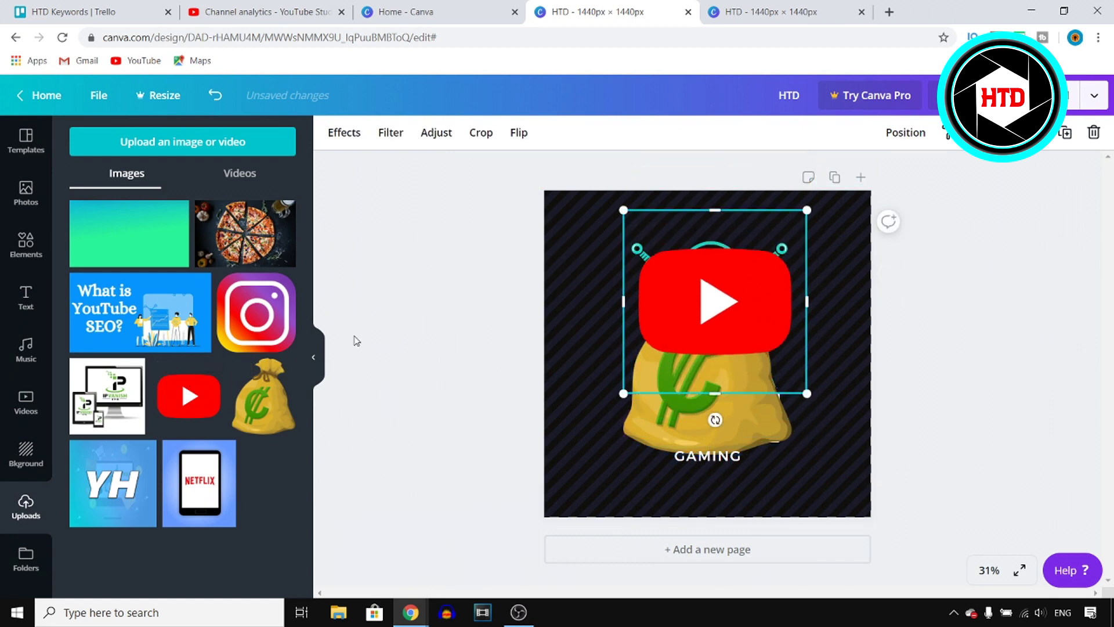
# Undo the YouTube logo move and the insertion of both uploaded images
pyautogui.click(215, 93)
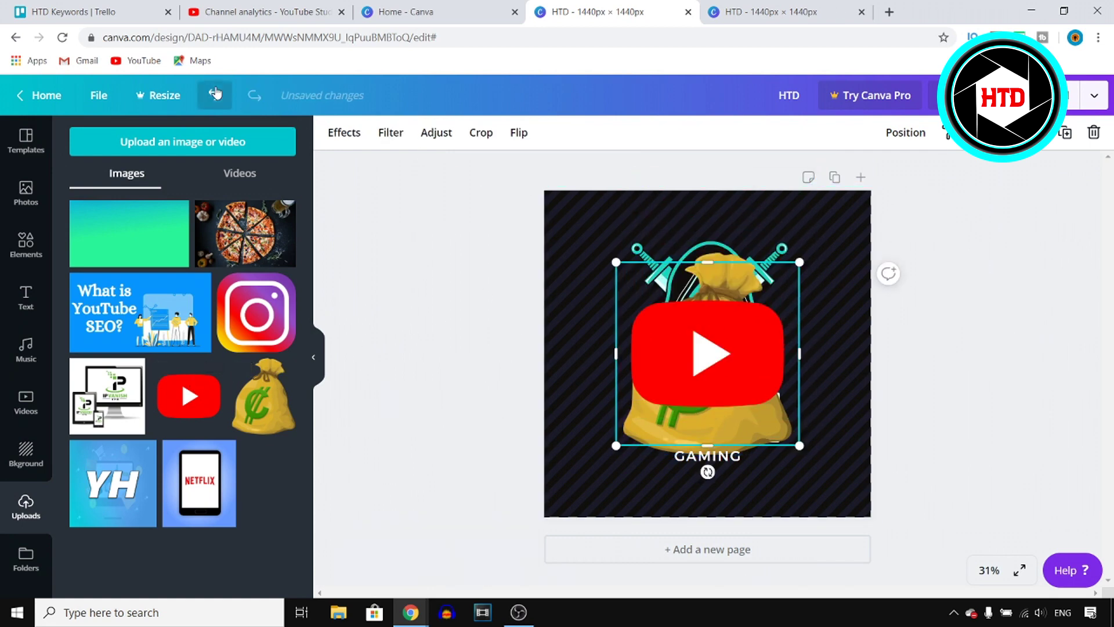
pyautogui.click(214, 93)
pyautogui.click(215, 93)
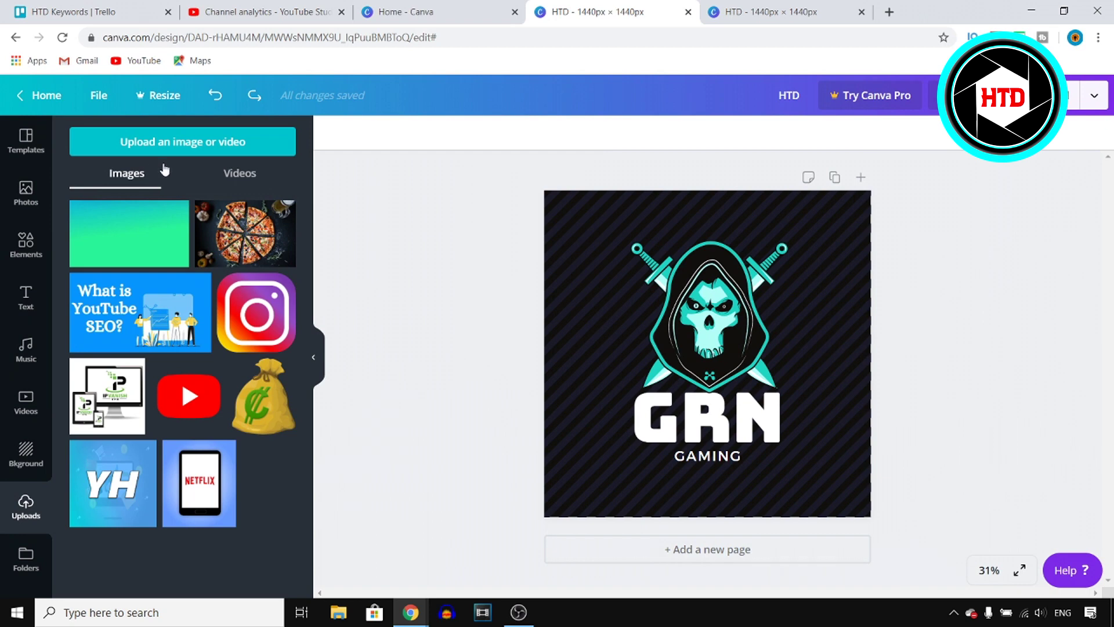
# Search the templates for "LOGO" and browse the available designs
pyautogui.click(26, 148)
pyautogui.click(257, 142)
pyautogui.write('LOGO')
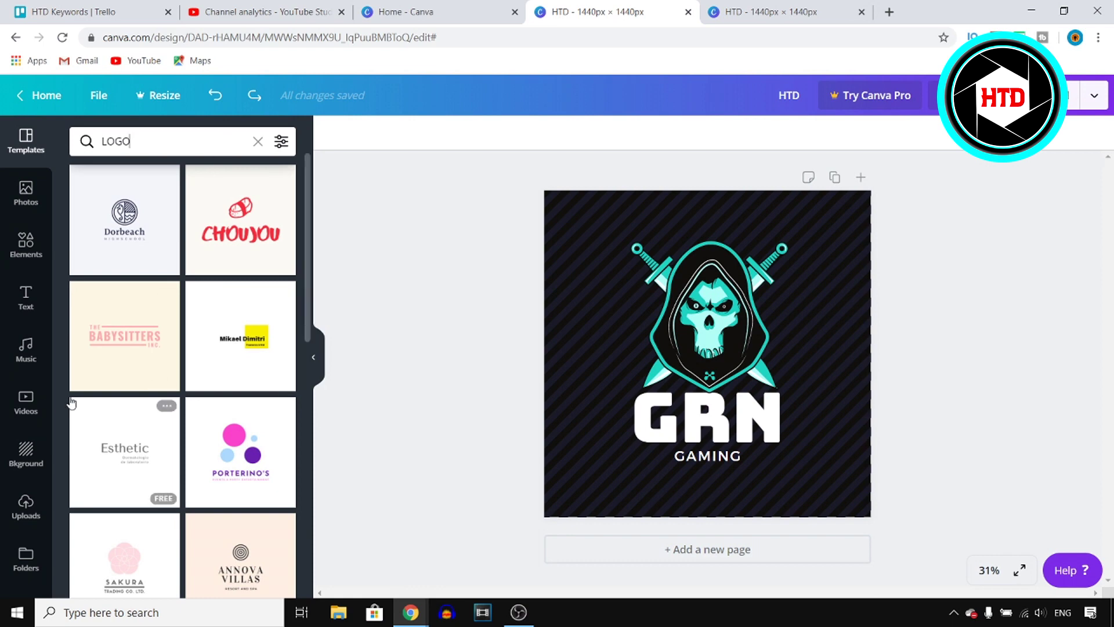
pyautogui.scroll(-5, 149, 393)
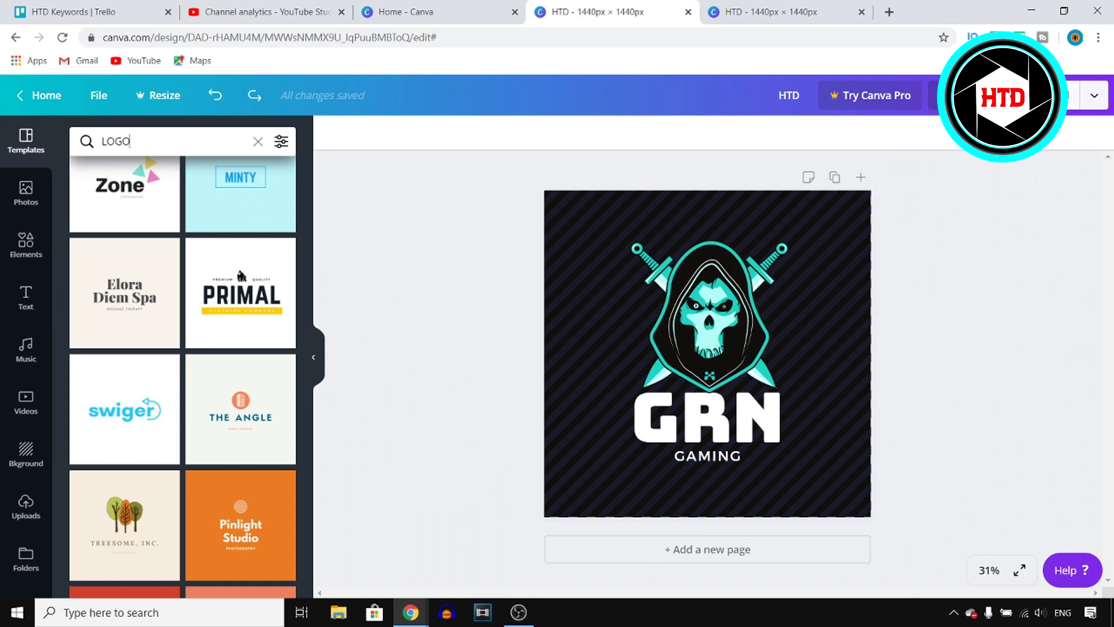
# Download the GRN Gaming design as a JPG, dismiss the Canva Pro offer and open the downloaded file
pyautogui.click(999, 96)
pyautogui.click(987, 195)
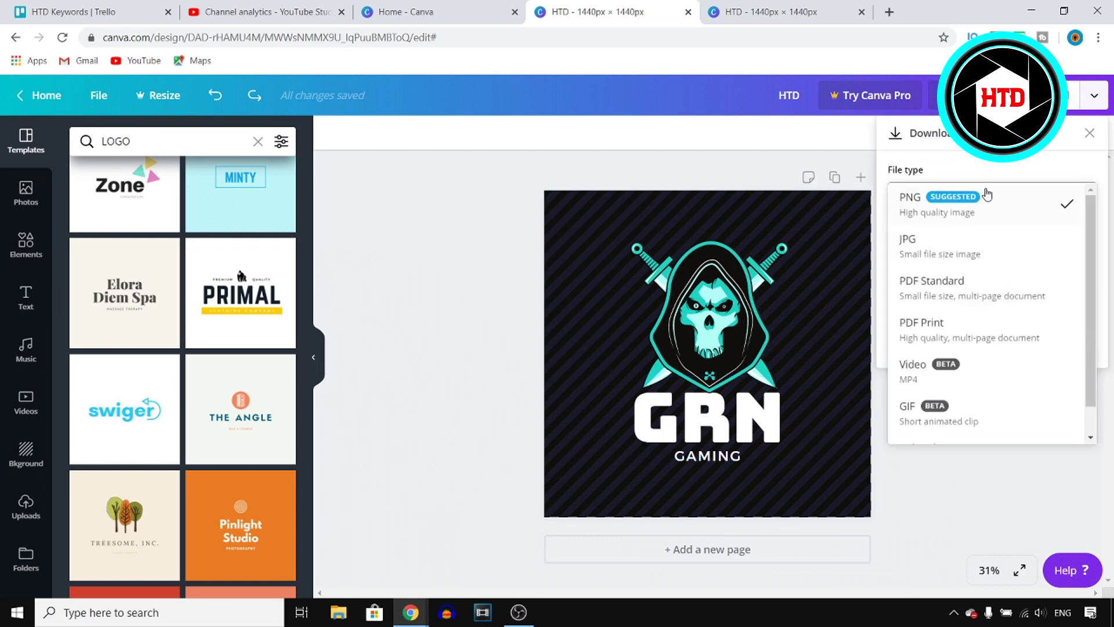
pyautogui.click(953, 242)
pyautogui.click(993, 343)
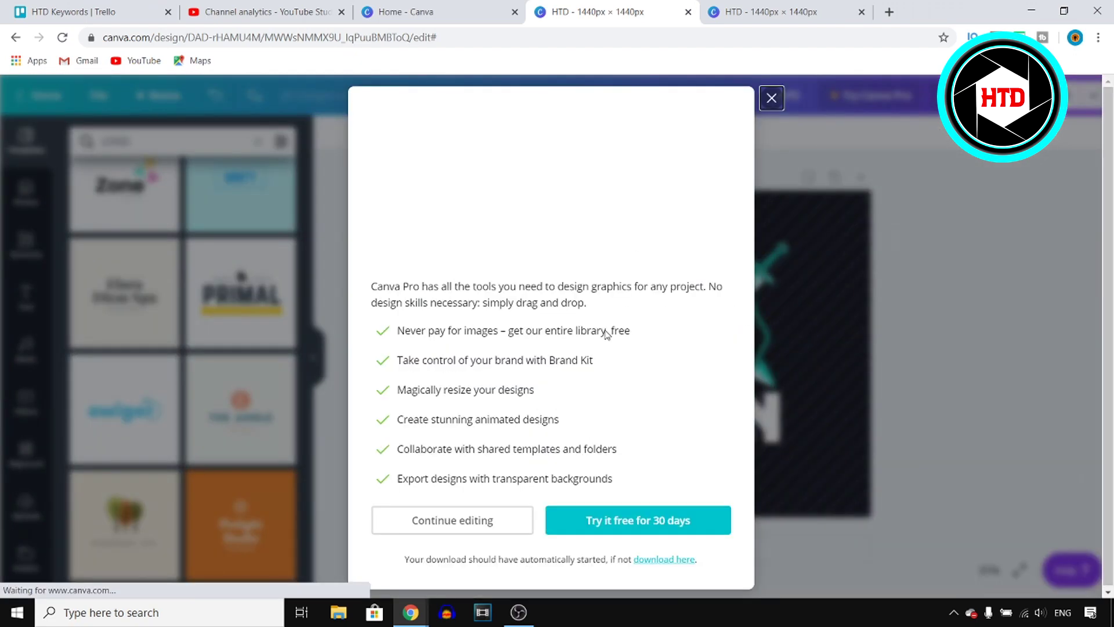
pyautogui.click(771, 99)
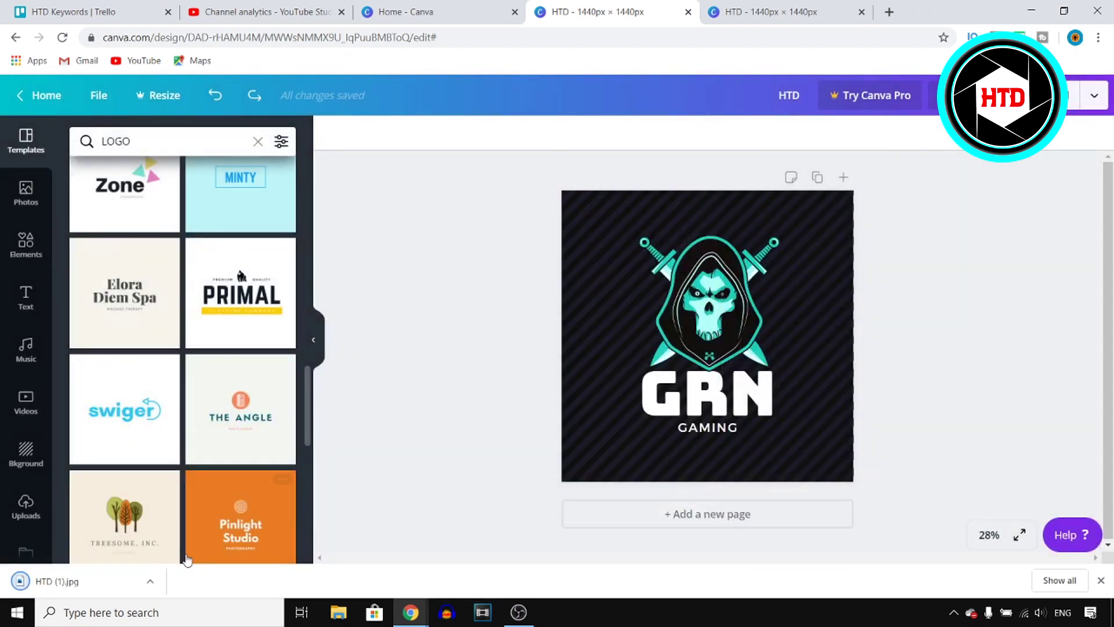
pyautogui.click(150, 581)
pyautogui.click(170, 493)
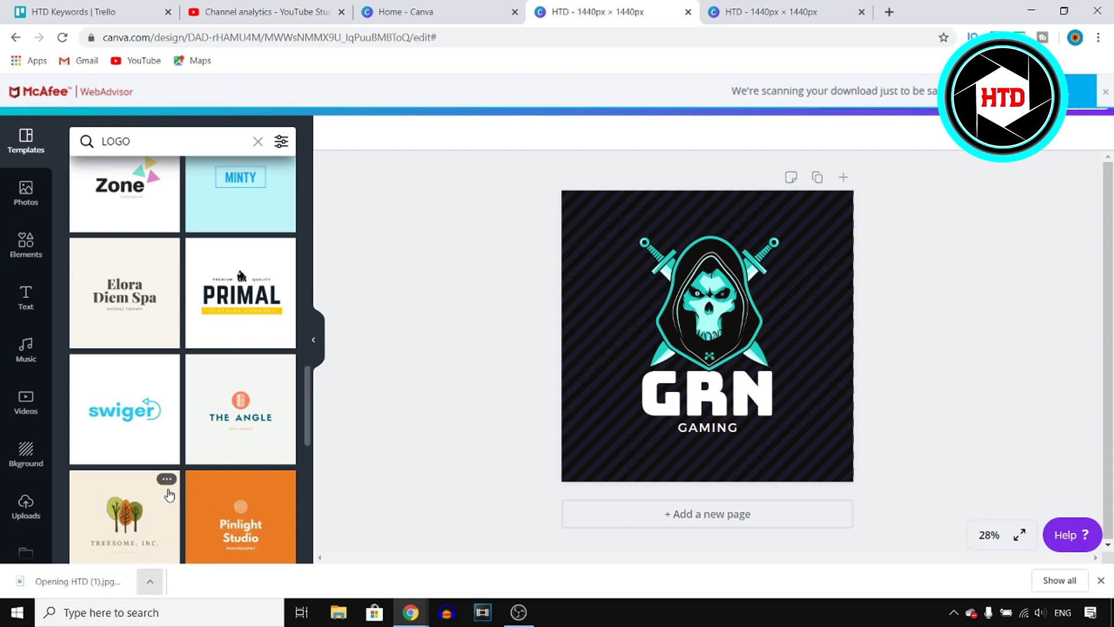